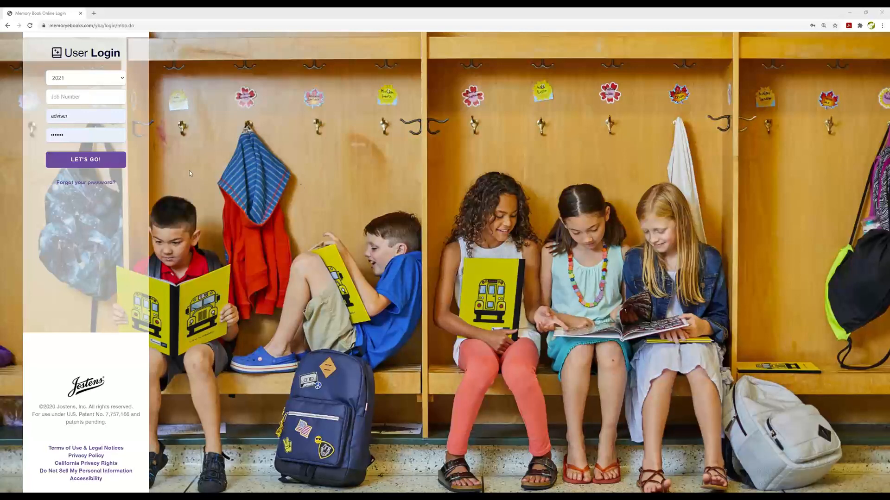
Load memorybook.com from the School Yearbooks bookmark in a second browser tab
left_click(94, 13)
left_click(117, 37)
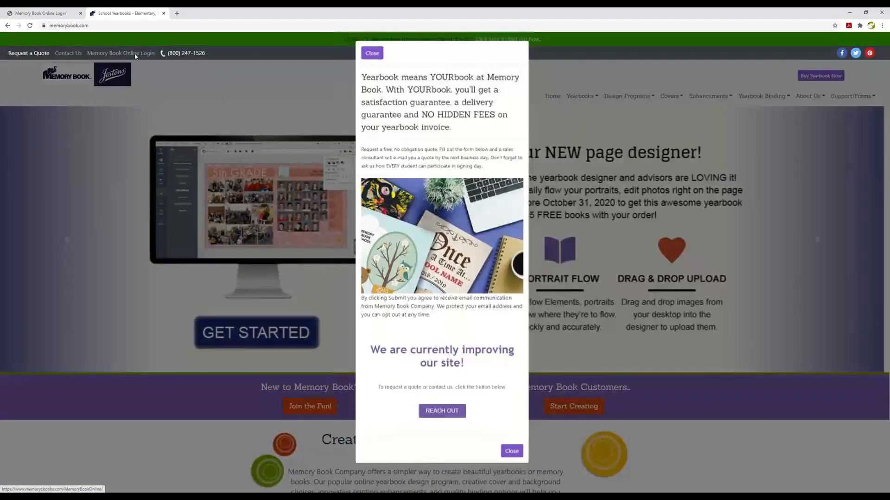
Dismiss the notice, return to the Memory Book Online Login form, and close the School Yearbooks and duplicate tabs
left_click(136, 56)
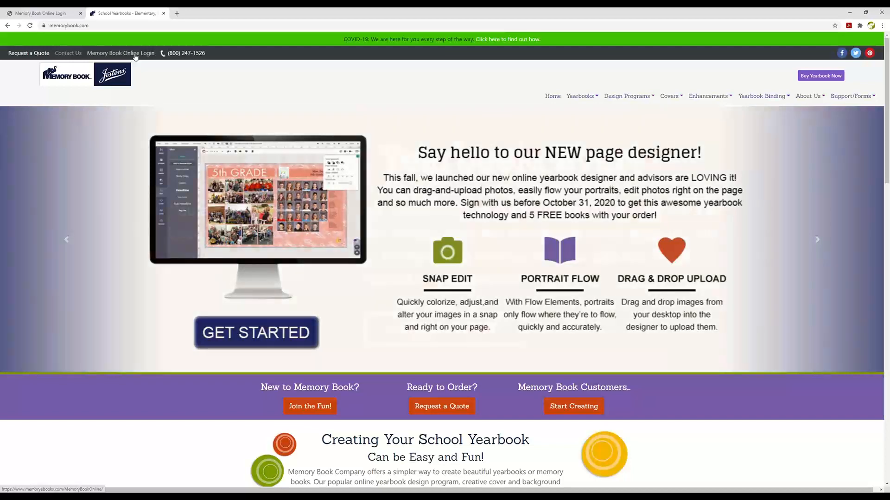
left_click(136, 53)
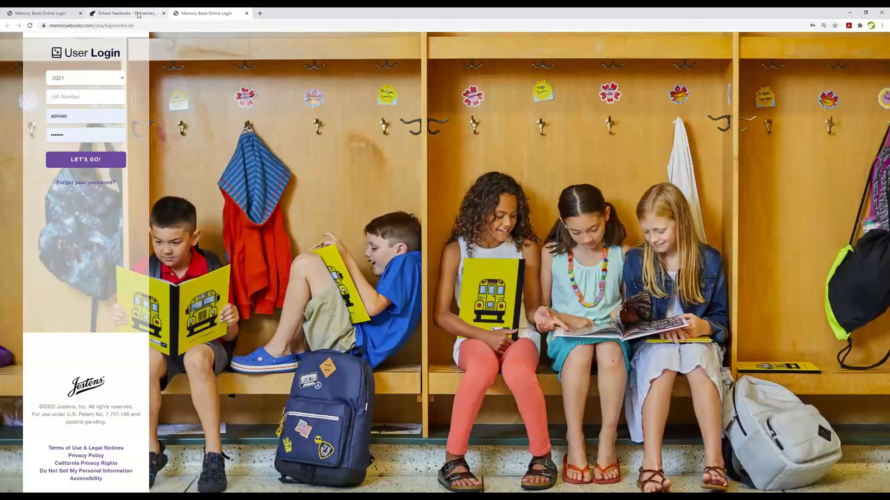
left_click(163, 13)
left_click(144, 13)
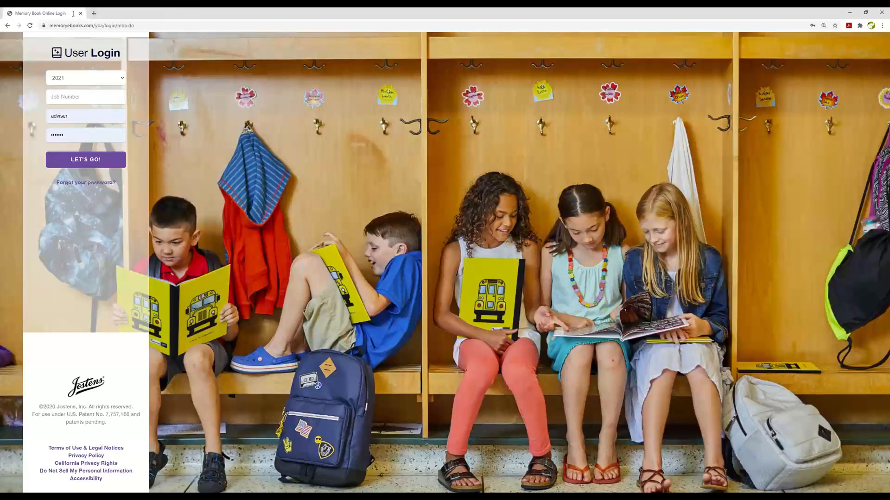
left_click(94, 100)
Log in with the yearbook job number and dismiss Chrome's password warning
left_click(80, 161)
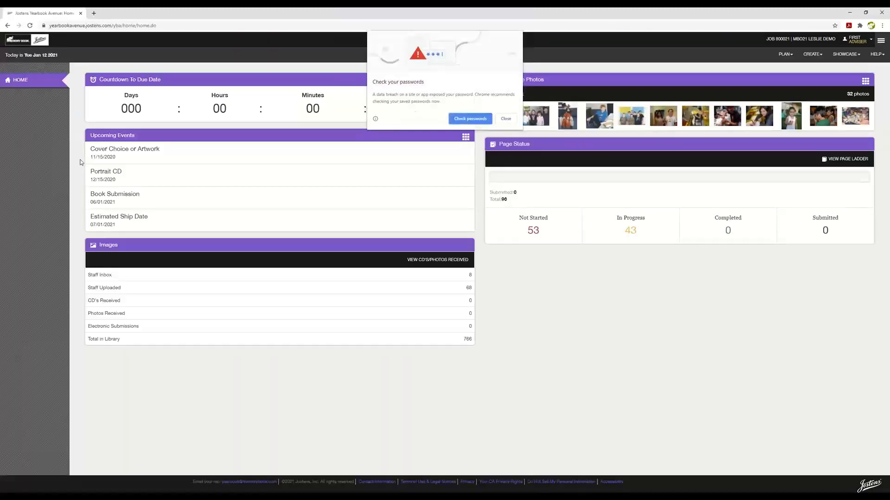
left_click(505, 119)
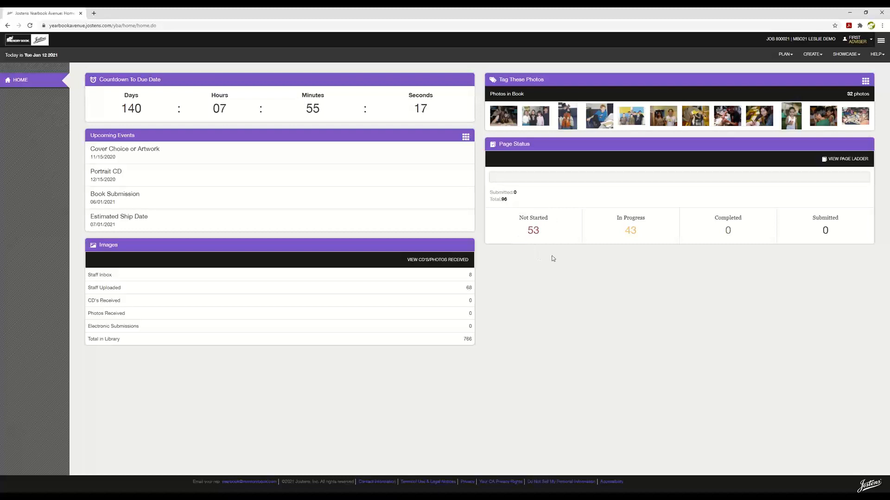
Open the PLAN dropdown from the home dashboard's top bar
left_click(786, 57)
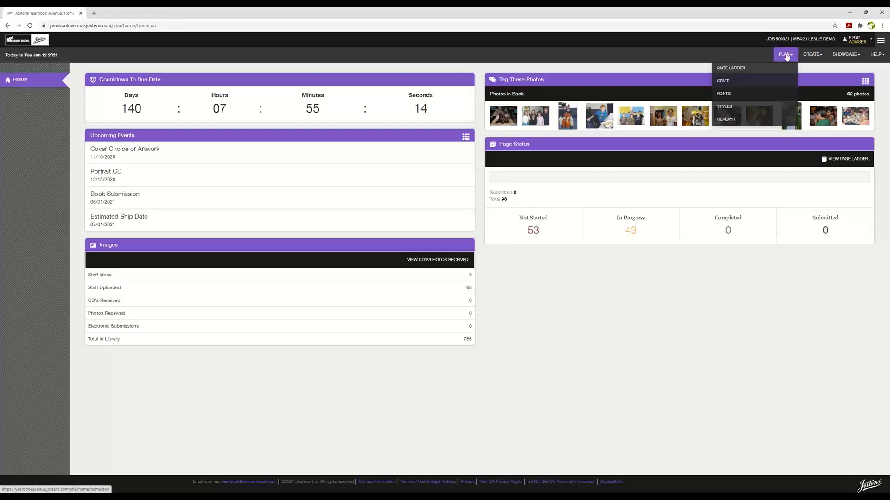
Open PLAN > Page Ladder and scroll through the spreads' sections, descriptions, staff and status
left_click(741, 69)
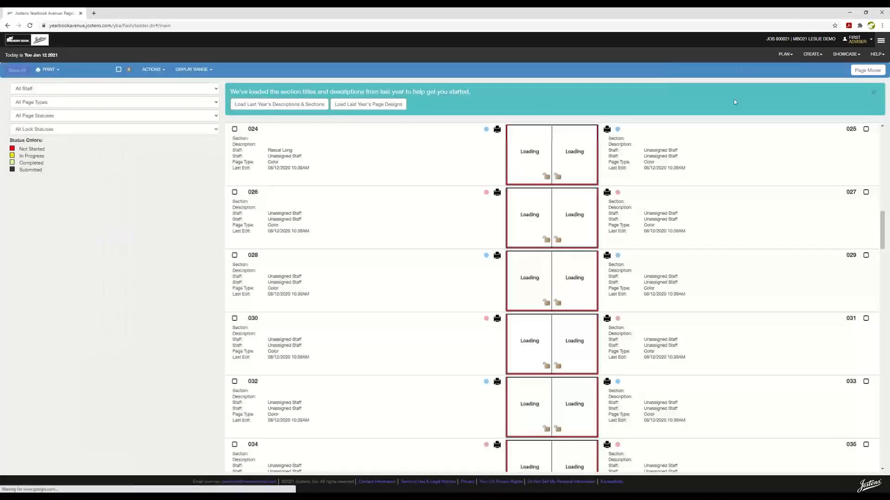
scroll(679, 302, "up", 2)
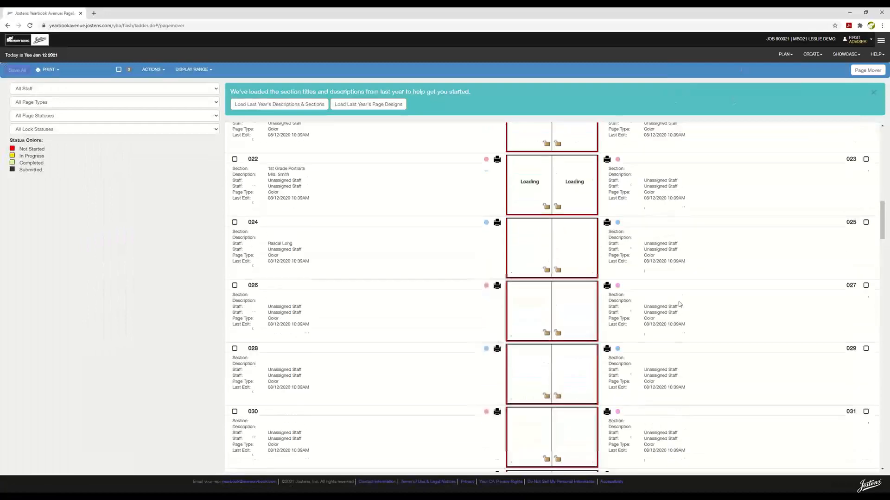
scroll(678, 303, "up", 10)
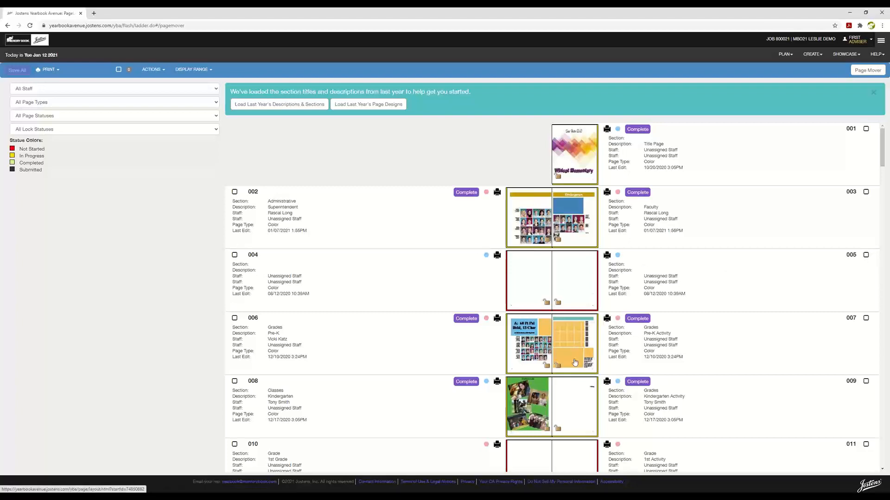
scroll(574, 362, "down", 7)
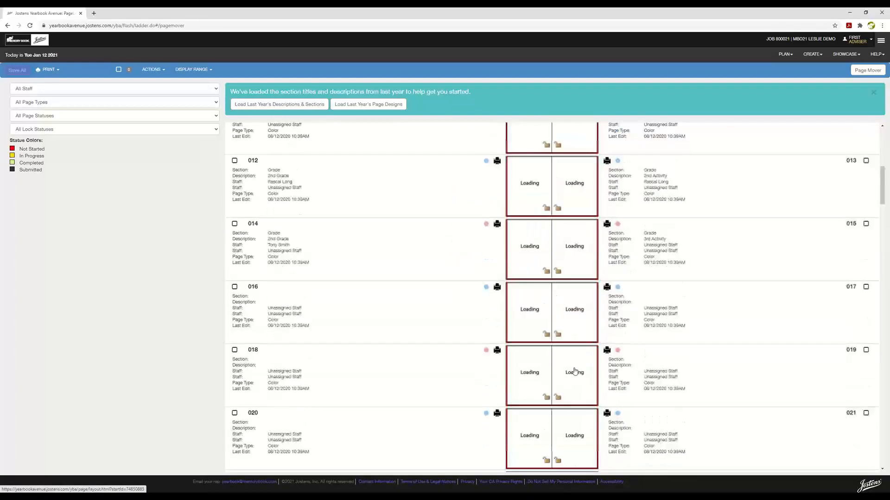
scroll(574, 371, "up", 4)
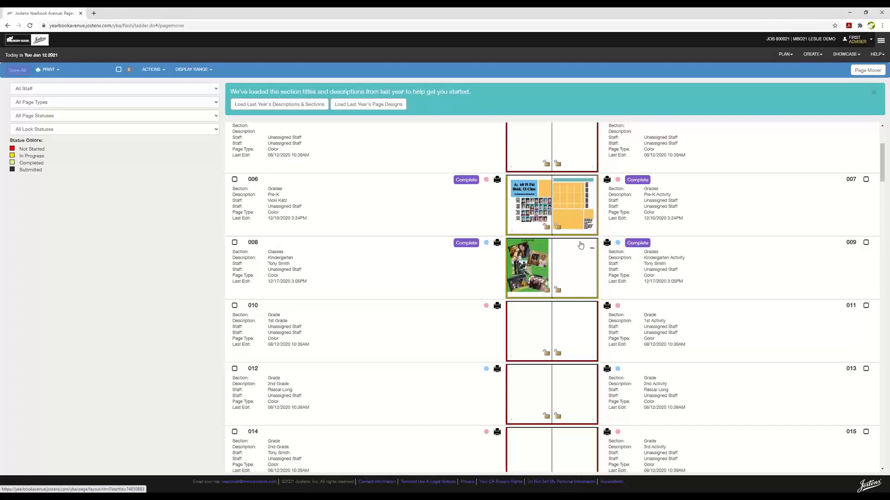
scroll(581, 245, "up", 3)
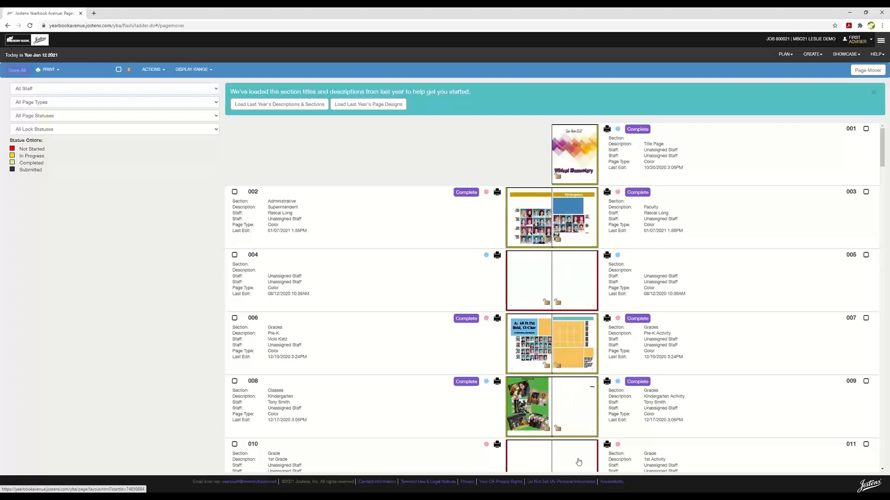
scroll(578, 454, "down", 3)
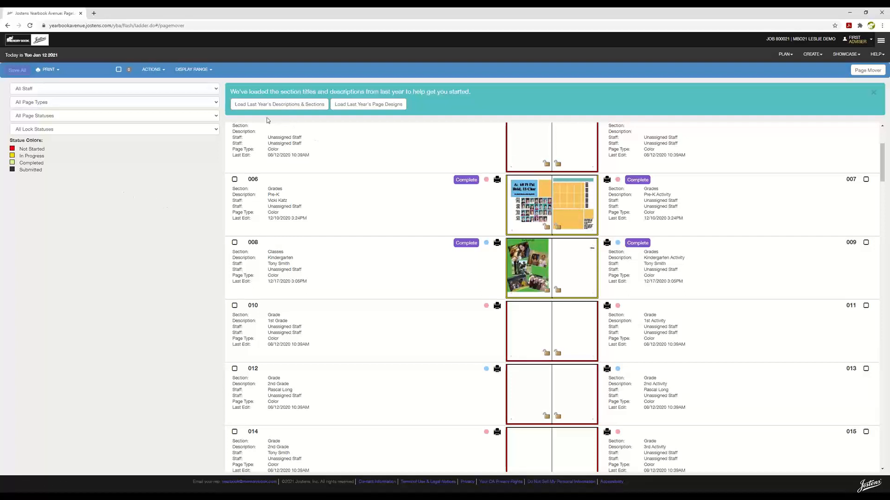
scroll(271, 118, "up", 1)
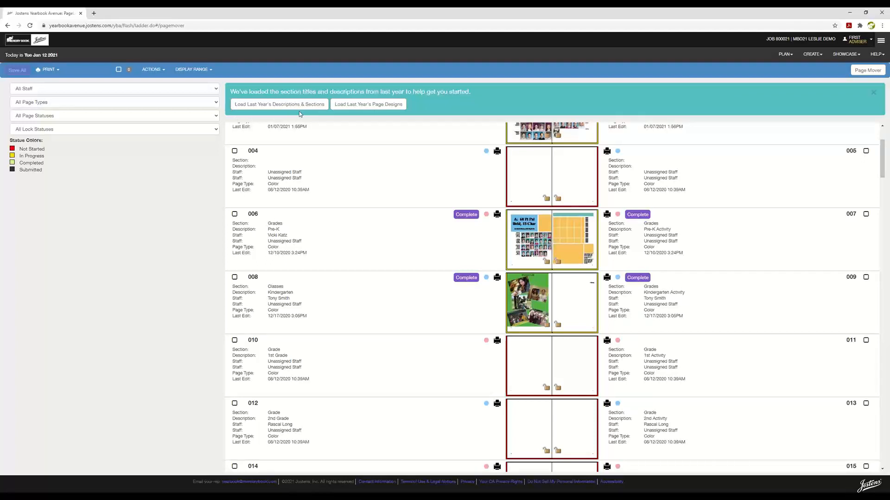
scroll(324, 260, "up", 2)
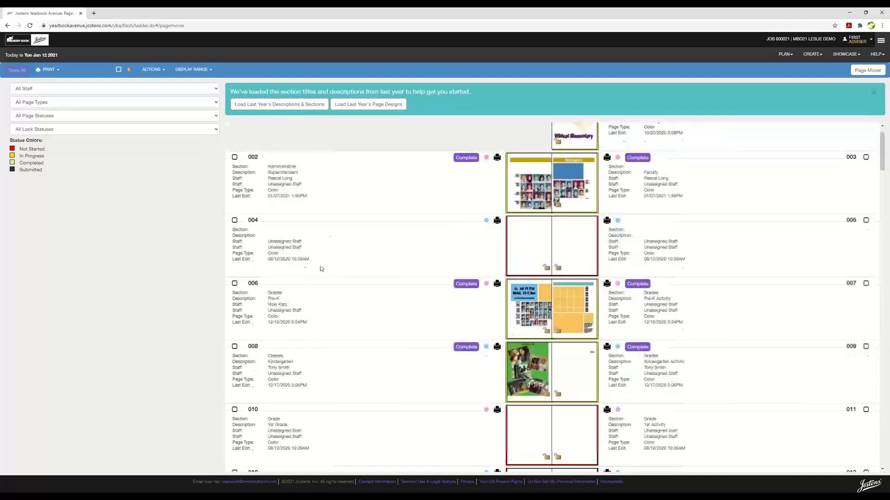
Give page 004 the section 'Sports' and the description 'Basketball'
left_click(279, 293)
key("Escape")
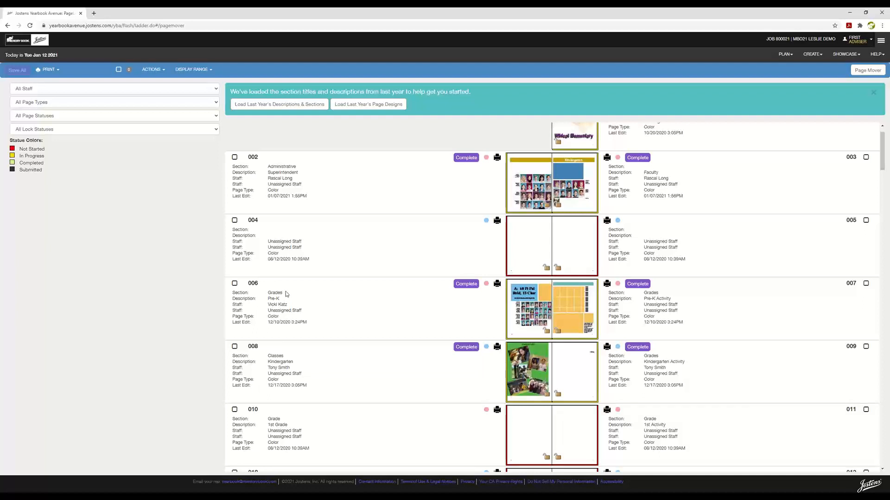
left_click(276, 228)
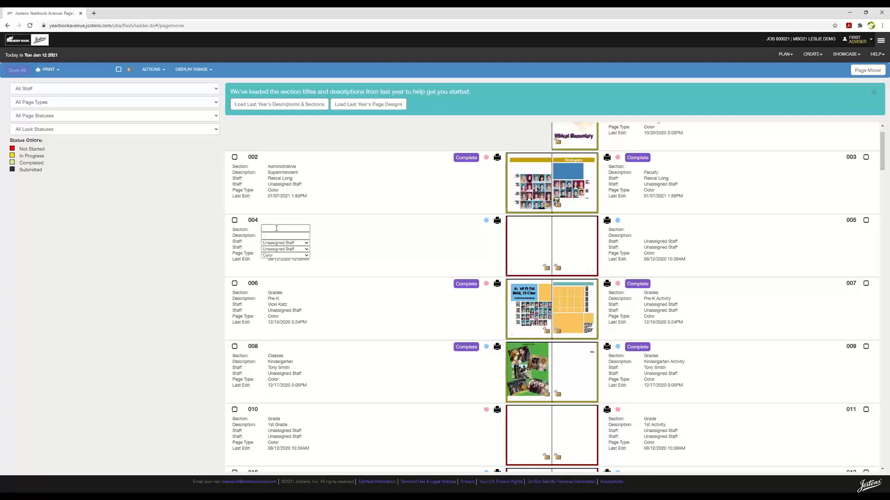
left_click(276, 228)
type("Sports")
left_click(291, 238)
type("Basketball")
Close page 004's edit fields and save all page ladder changes
left_click(372, 230)
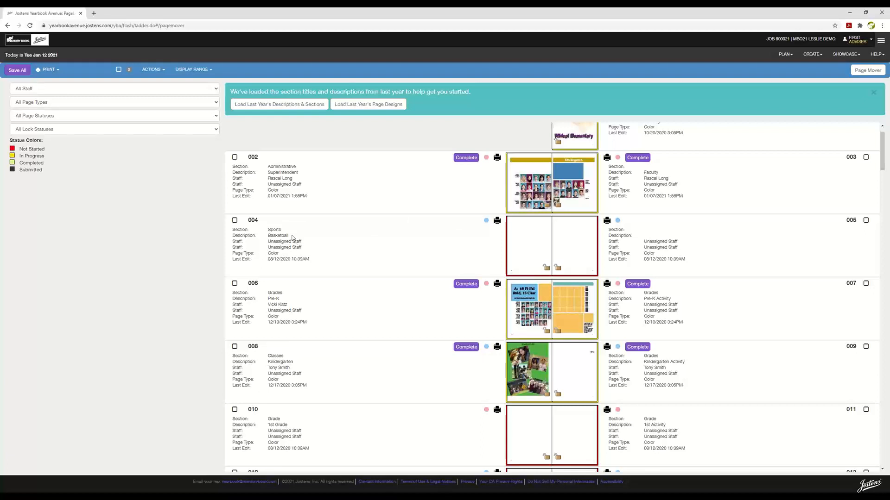
left_click(292, 235)
left_click(365, 244)
left_click(16, 70)
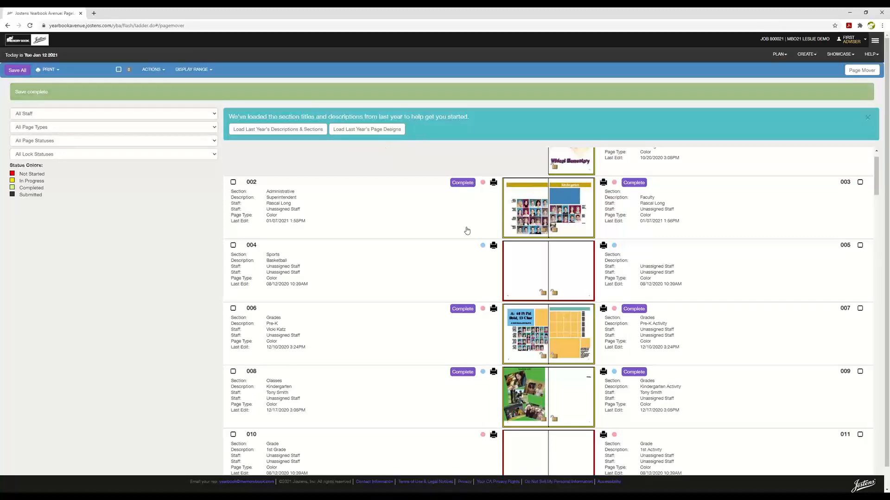
scroll(556, 397, "down", 3)
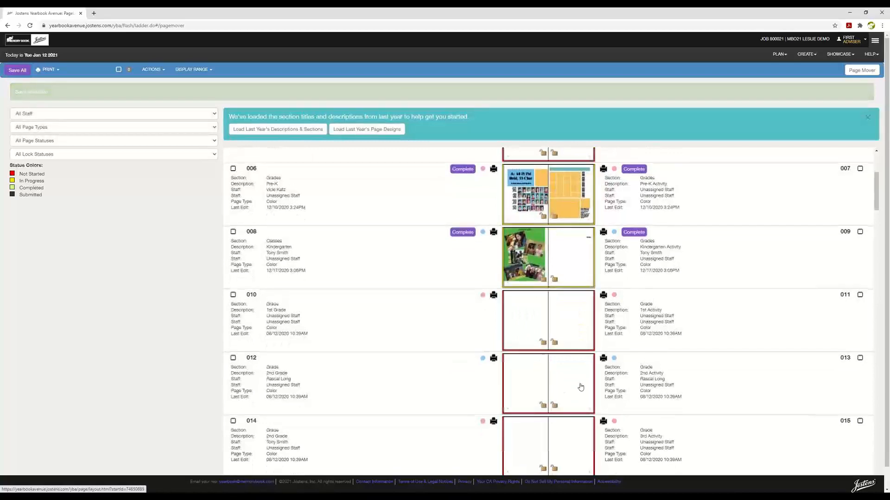
scroll(570, 399, "down", 2)
scroll(575, 410, "down", 5)
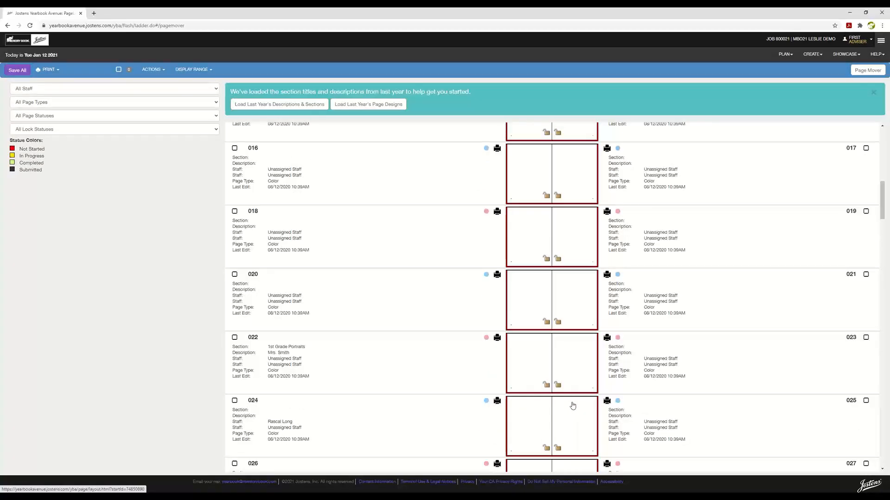
scroll(573, 405, "up", 6)
scroll(572, 406, "up", 1)
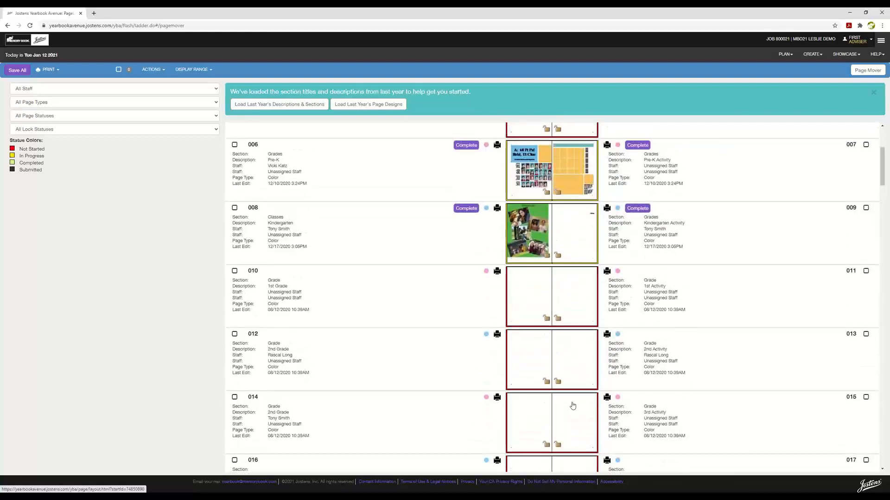
scroll(573, 406, "up", 1)
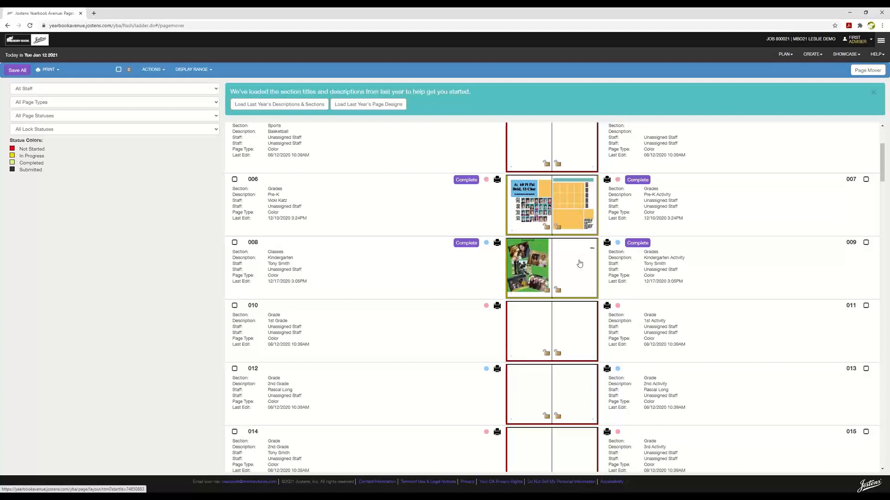
scroll(579, 264, "up", 3)
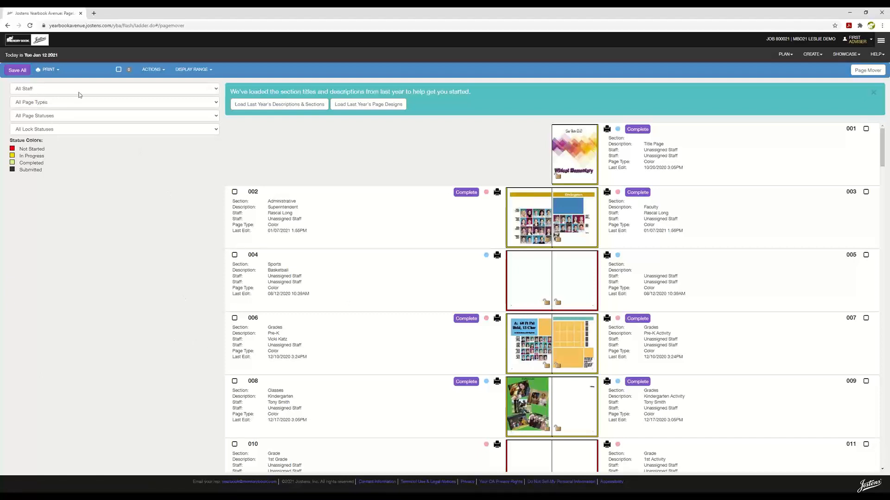
left_click(213, 91)
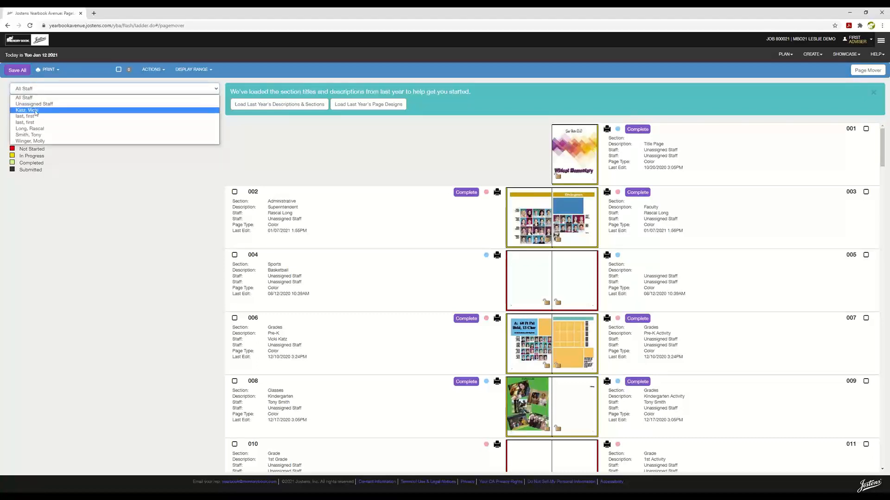
left_click(36, 113)
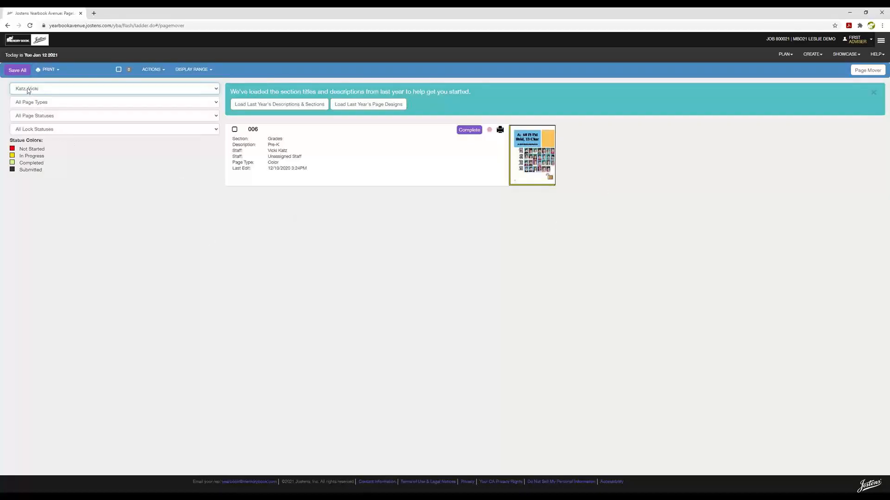
left_click(216, 89)
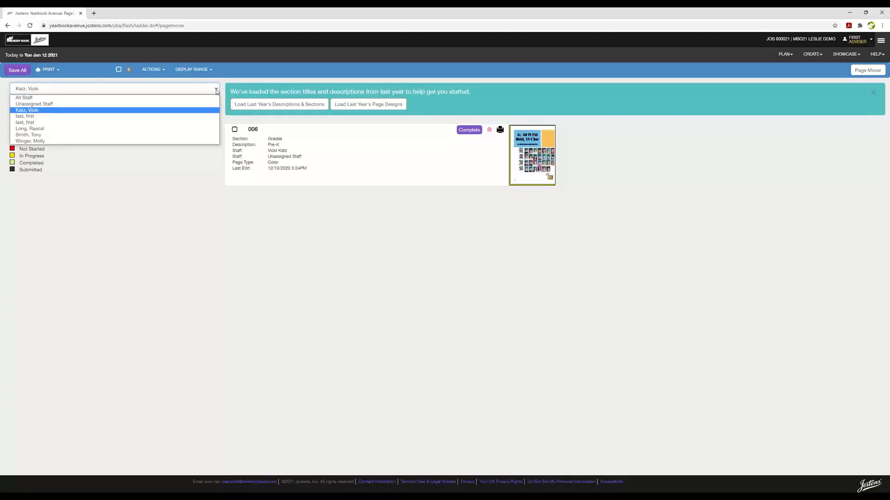
left_click(25, 97)
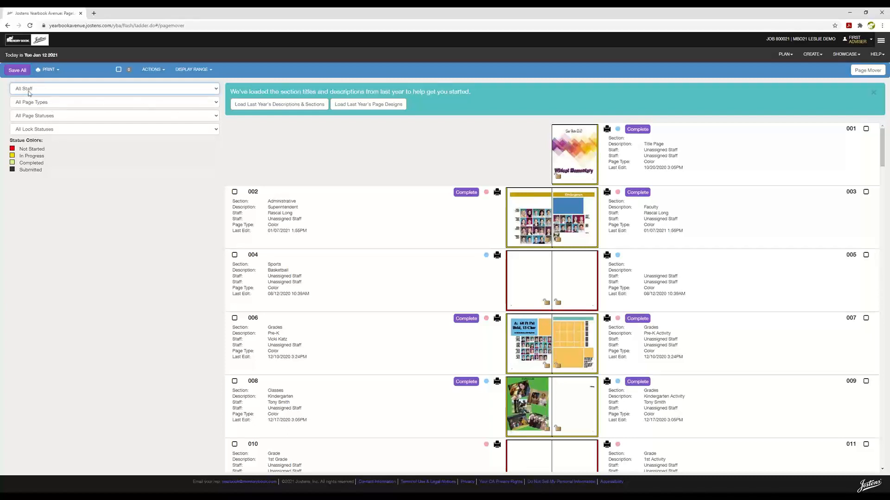
left_click(214, 103)
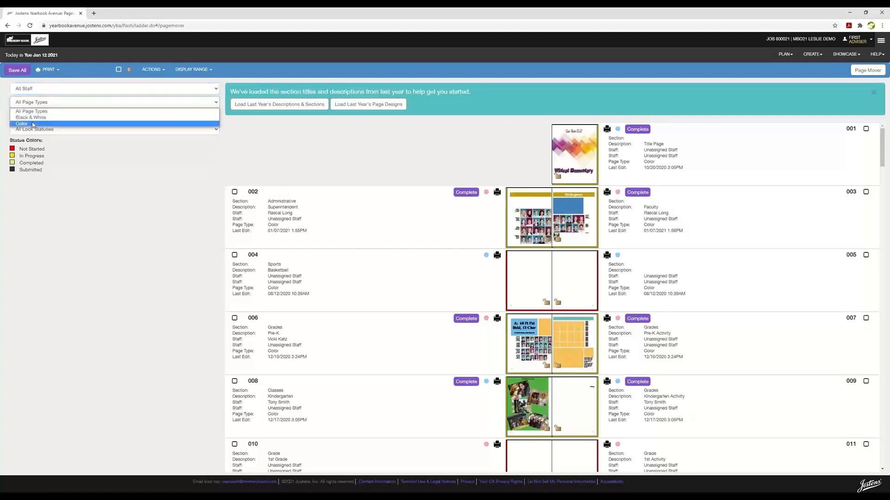
left_click(98, 140)
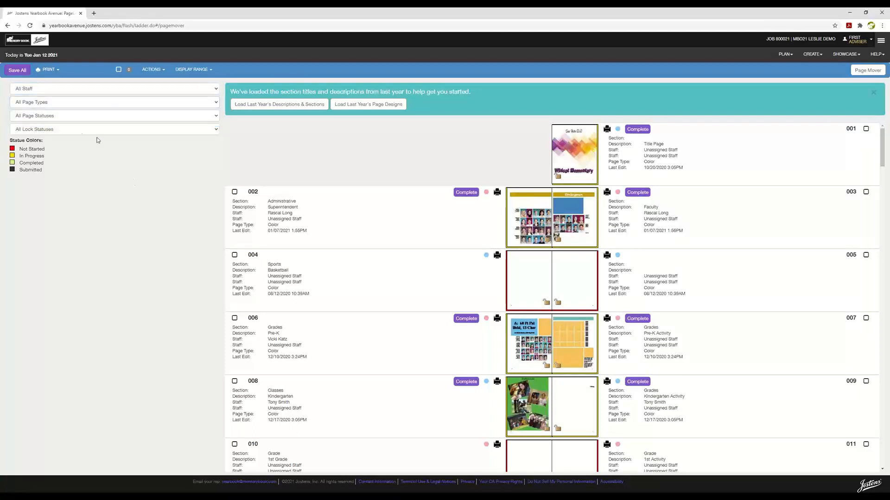
left_click(214, 116)
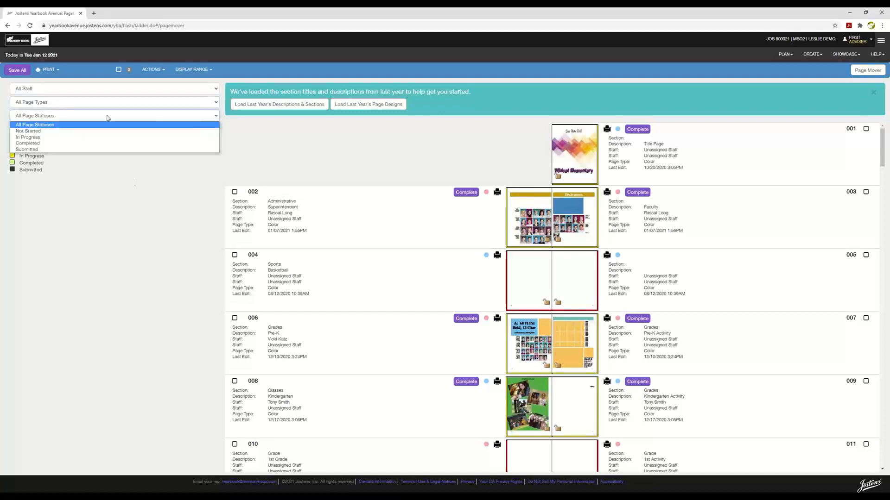
left_click(28, 131)
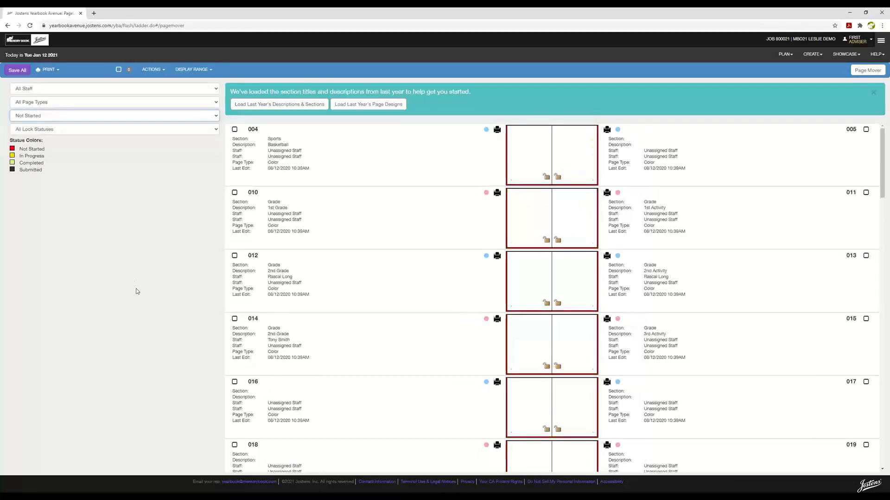
scroll(576, 223, "down", 15)
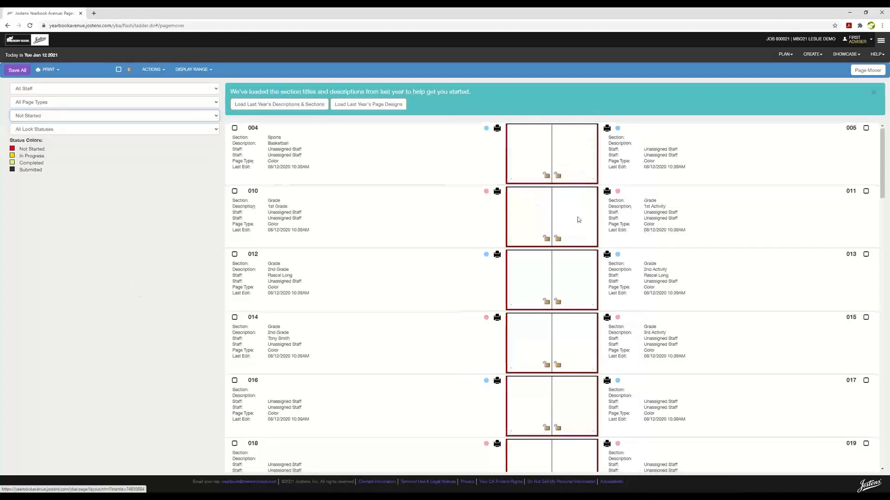
scroll(564, 361, "down", 15)
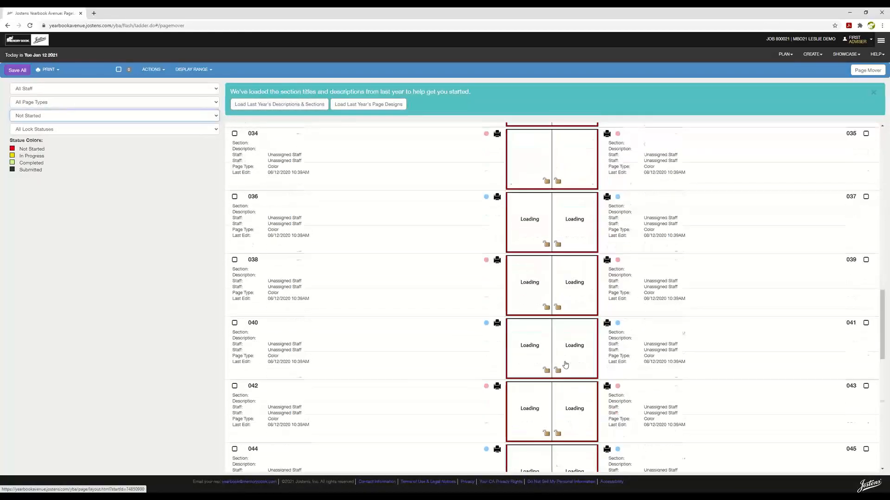
scroll(566, 406, "up", 20)
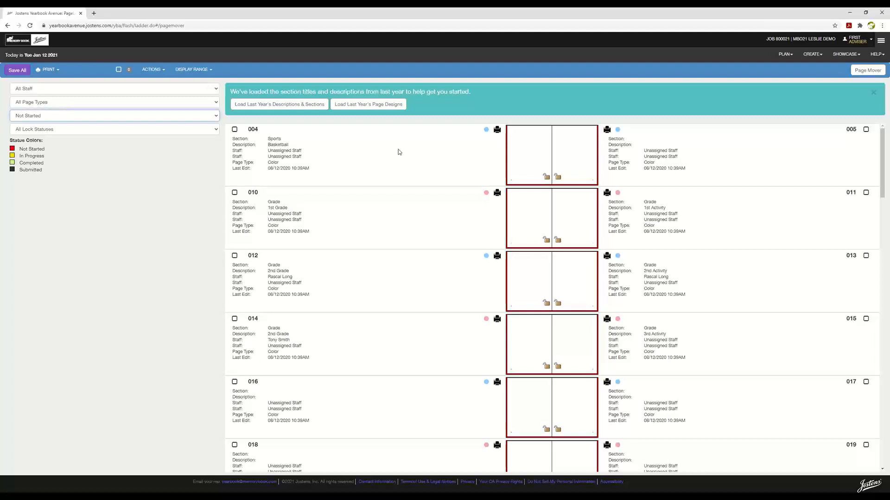
left_click(217, 117)
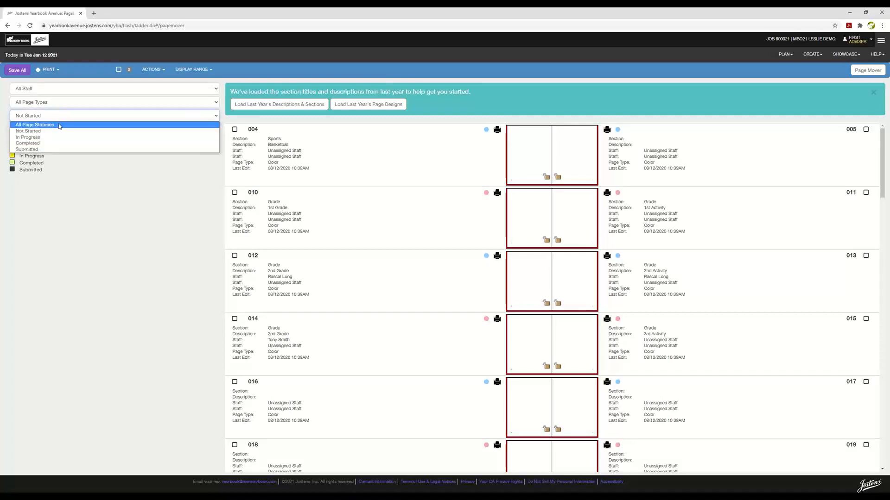
left_click(60, 126)
scroll(680, 359, "down", 4)
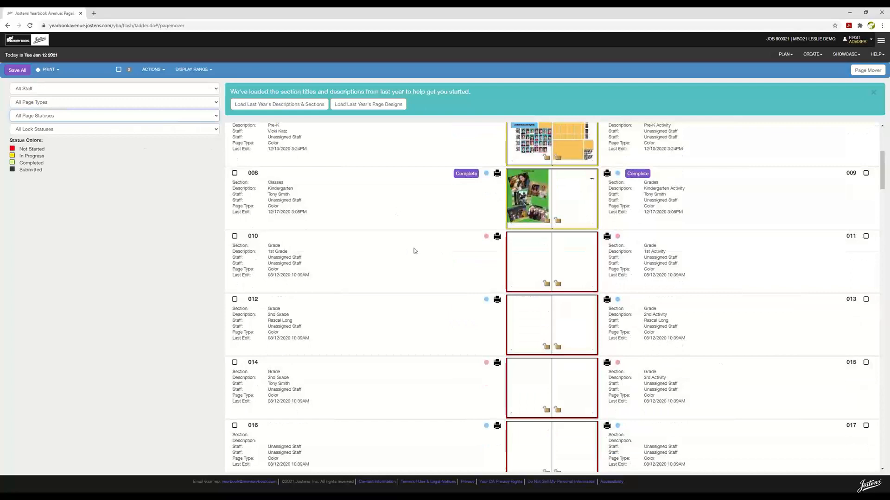
scroll(414, 250, "up", 5)
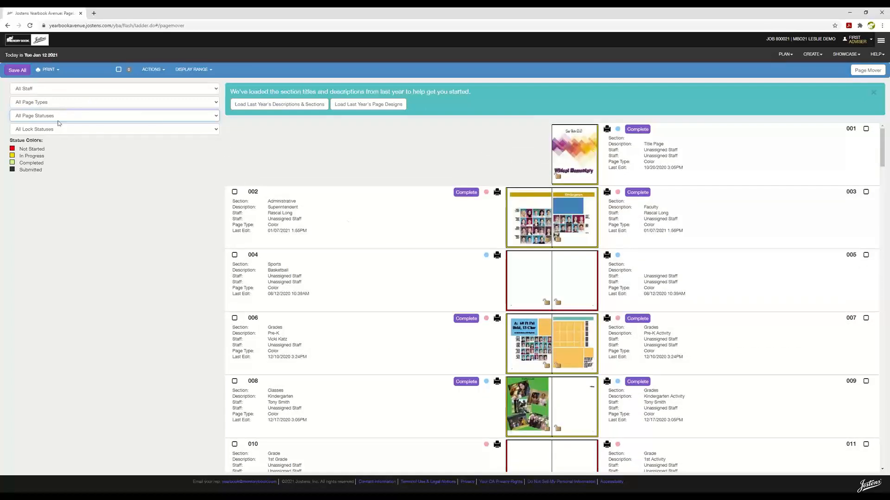
left_click(214, 130)
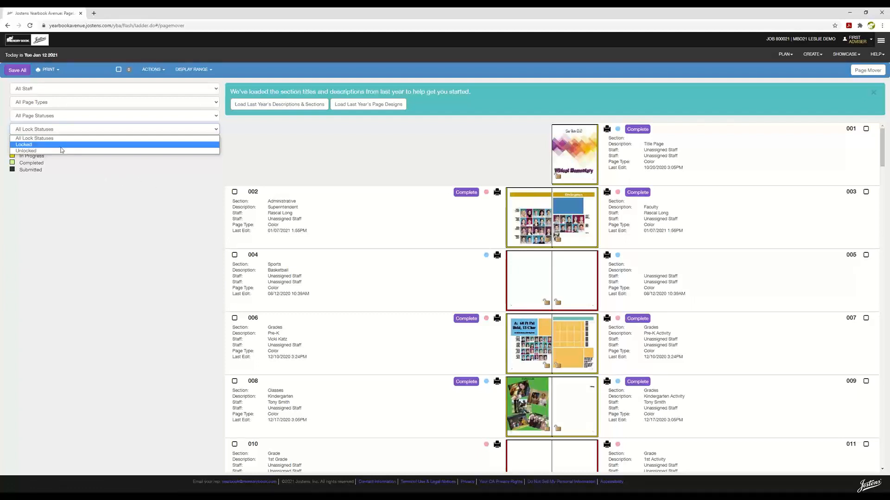
left_click(67, 162)
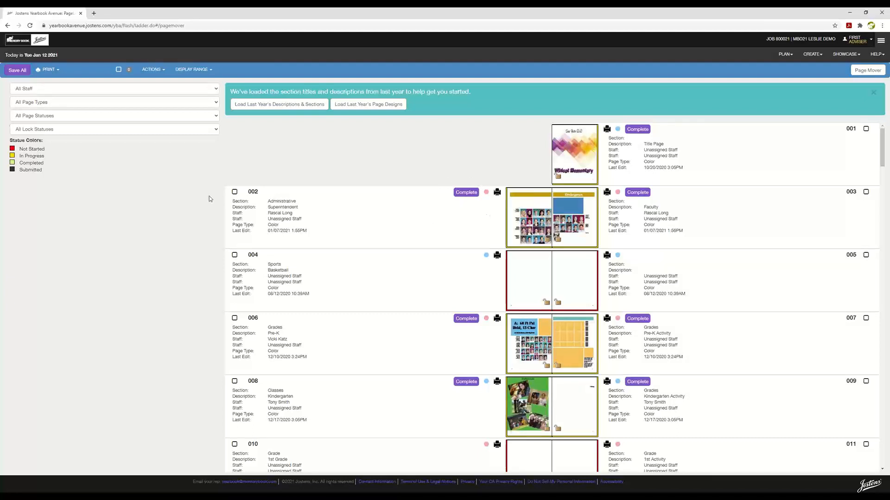
scroll(721, 323, "down", 17)
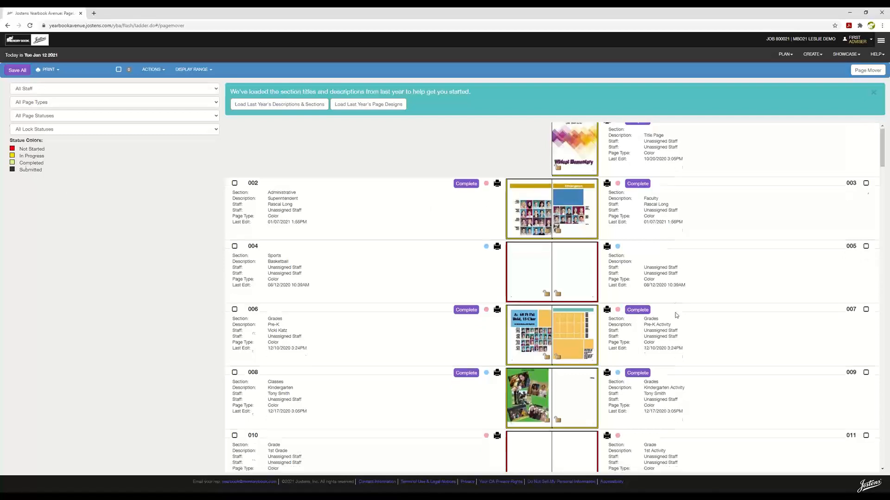
scroll(721, 325, "down", 10)
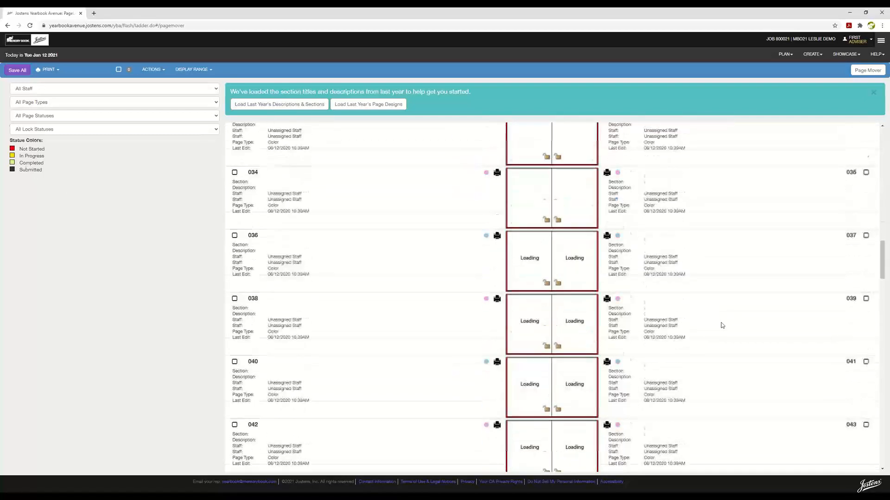
scroll(729, 328, "up", 20)
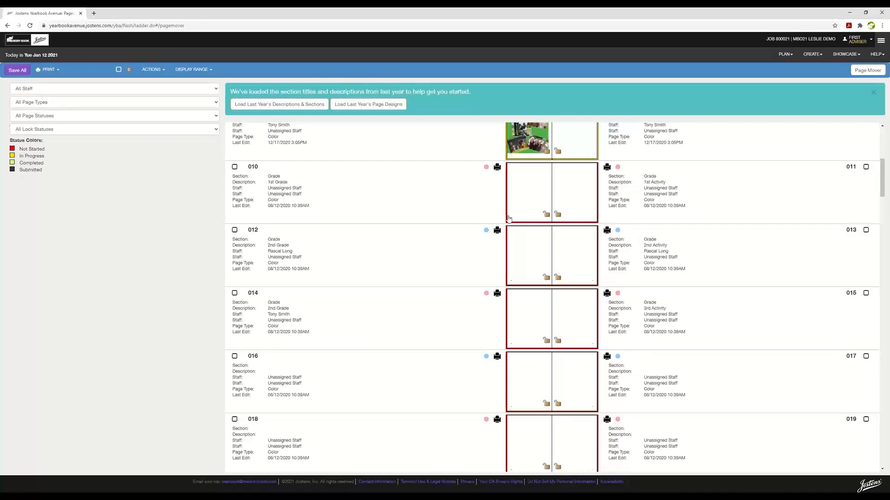
scroll(477, 207, "up", 5)
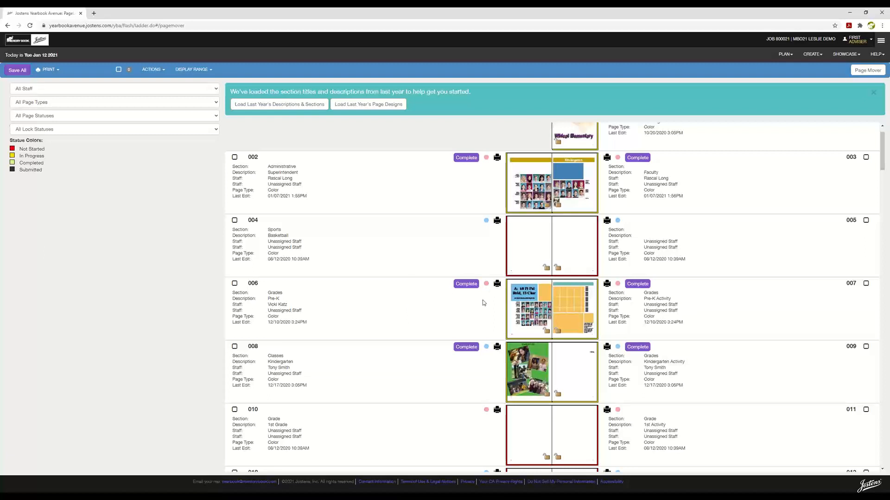
Review the ACTIONS dropdown options, then open the DISPLAY RANGE list of page ranges
left_click(163, 70)
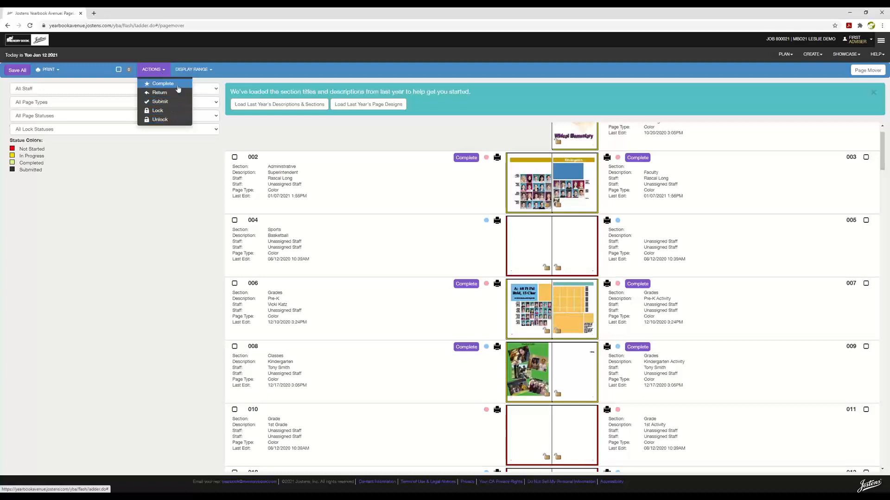
left_click(212, 73)
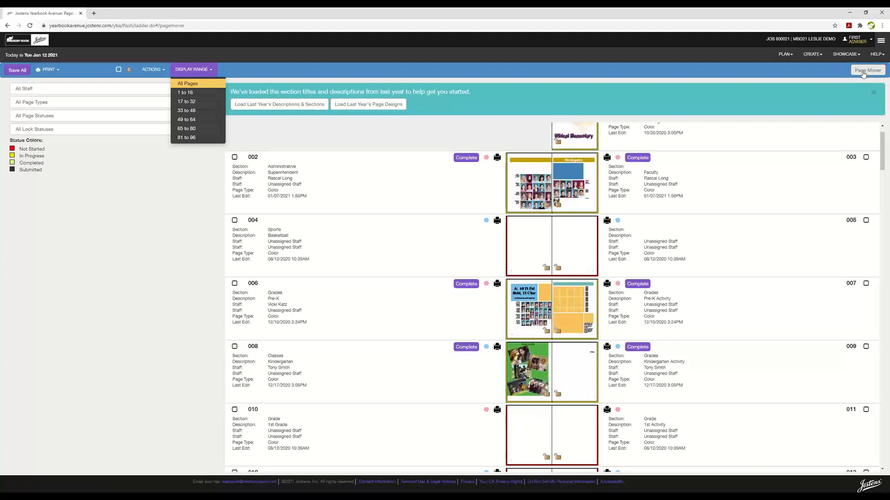
In Page Mover, insert spread 68–69 before page 44, confirm, and return to Page Ladder
left_click(859, 71)
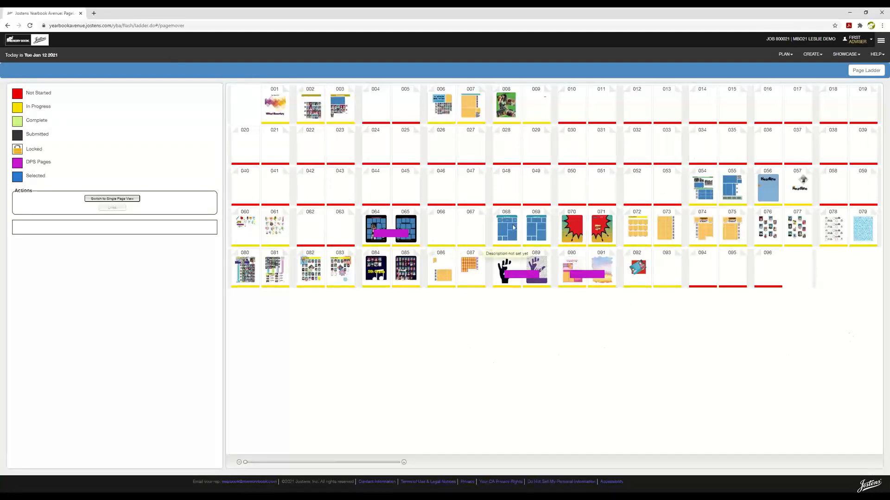
left_click_drag(513, 227, 360, 185)
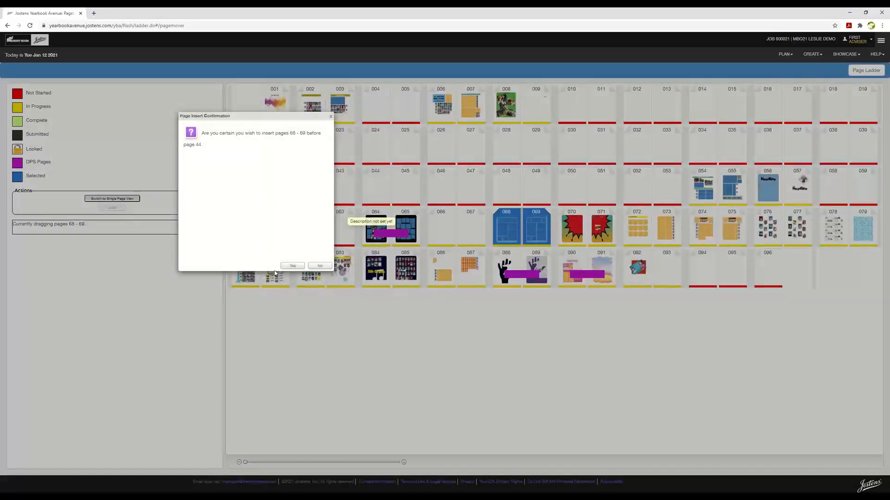
left_click(292, 266)
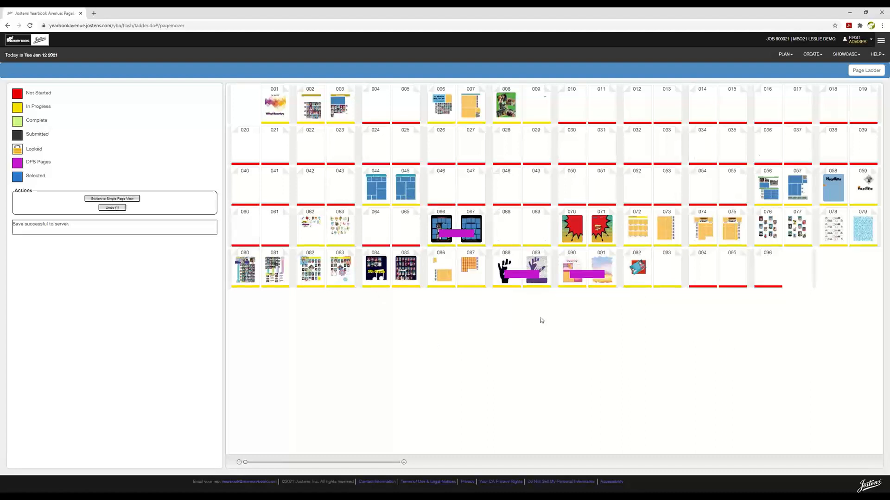
left_click(867, 71)
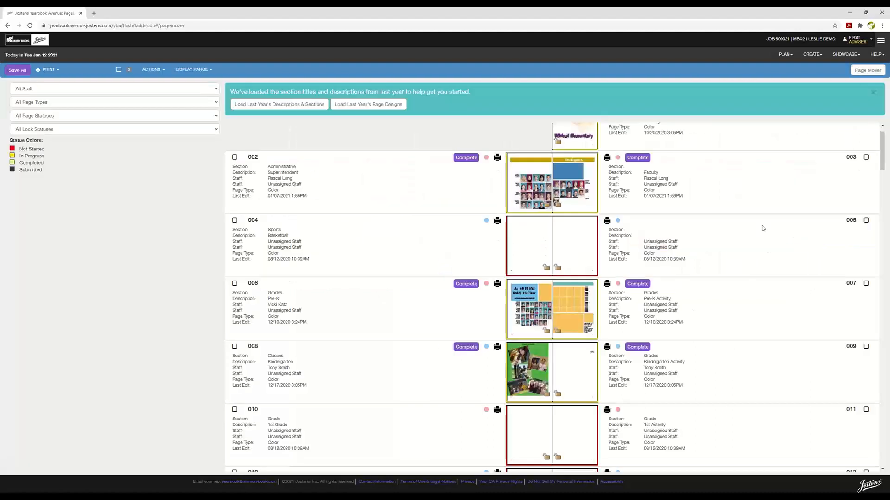
Go to PLAN > Staff and start the form for adding a new staff member
left_click(785, 54)
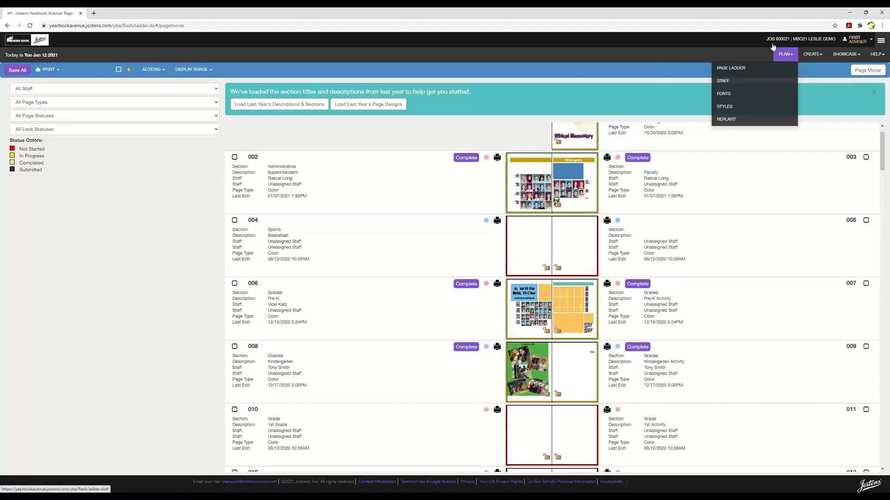
left_click(742, 80)
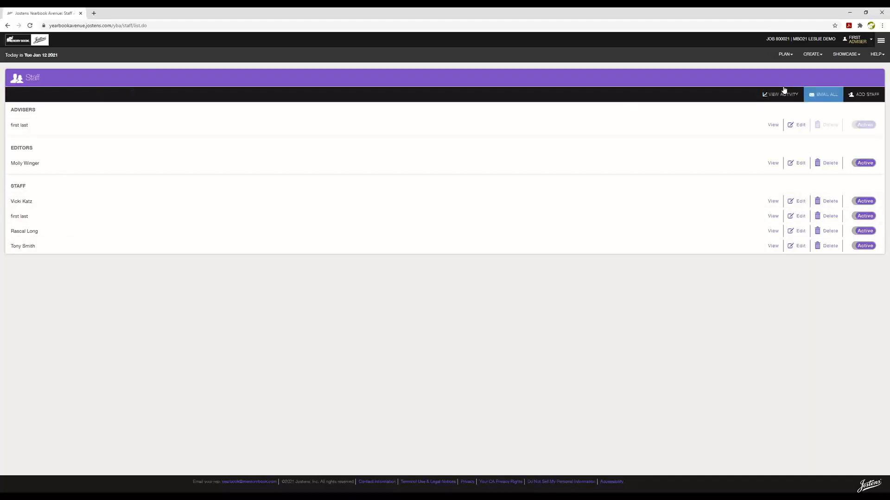
left_click(864, 95)
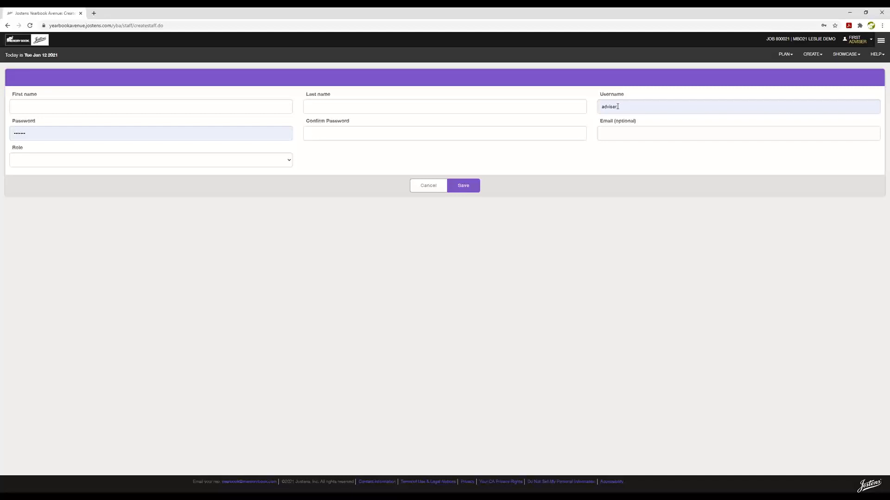
left_click(618, 107)
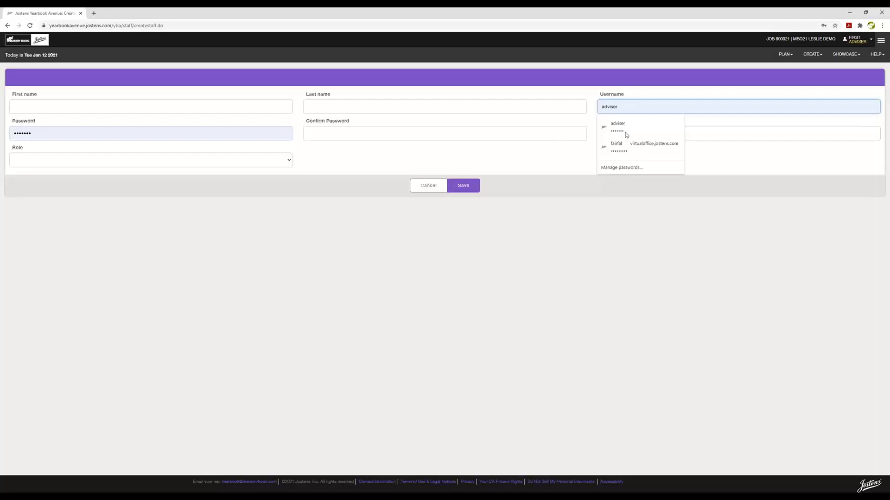
left_click(739, 156)
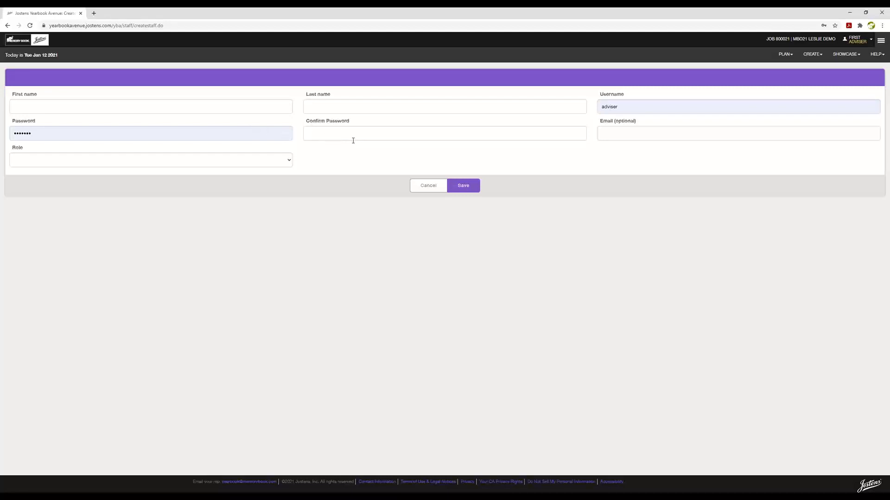
left_click(290, 160)
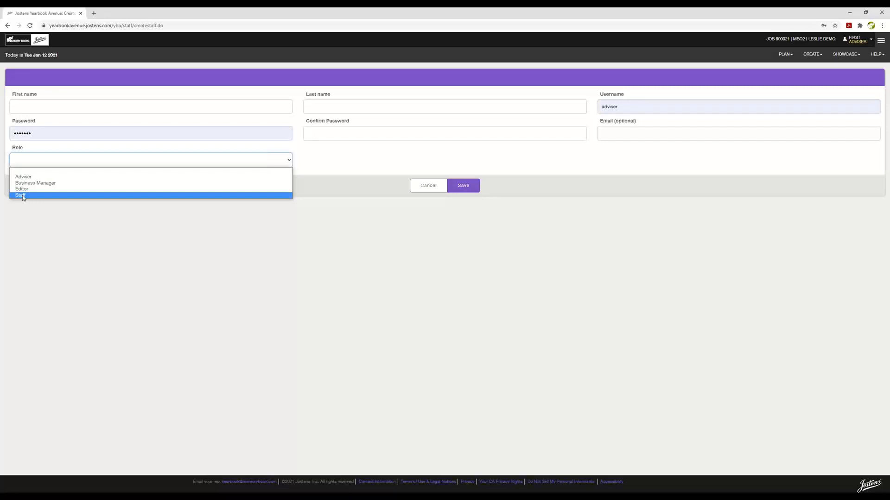
left_click(634, 274)
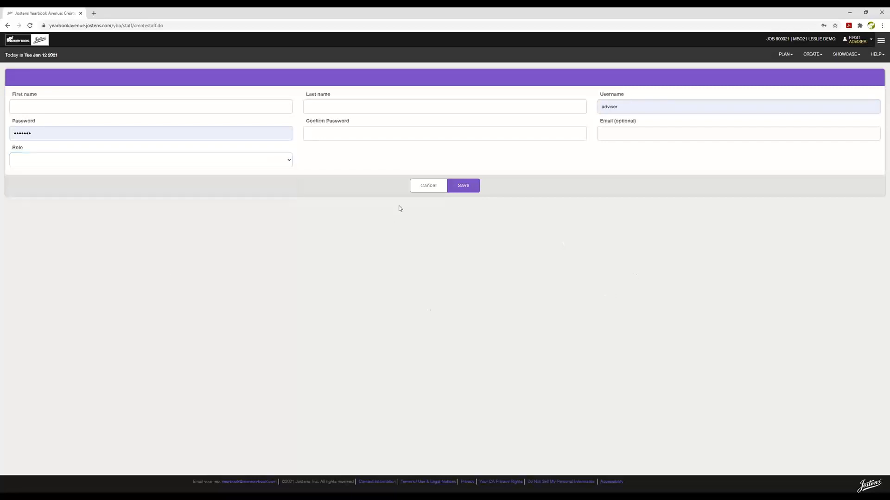
left_click(429, 185)
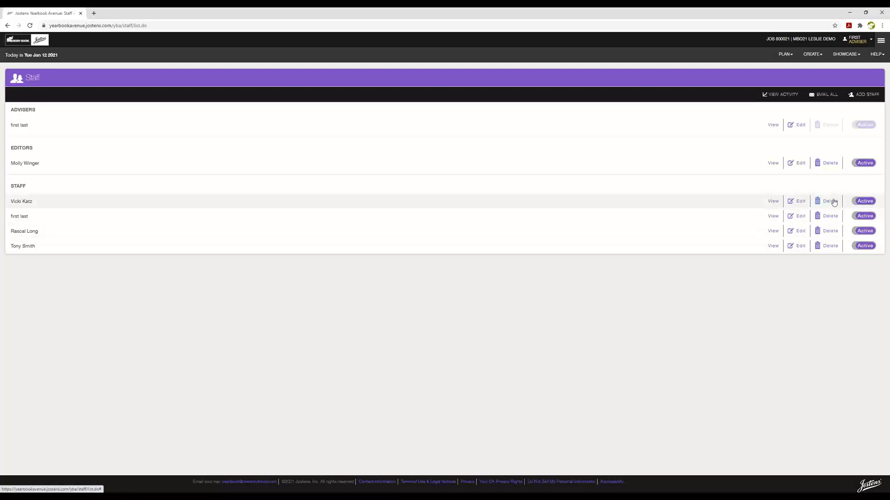
left_click(800, 205)
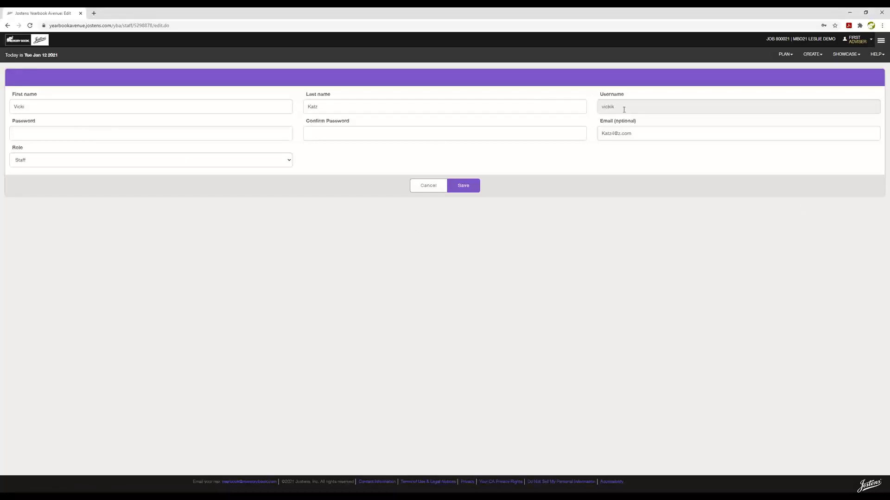
left_click(7, 26)
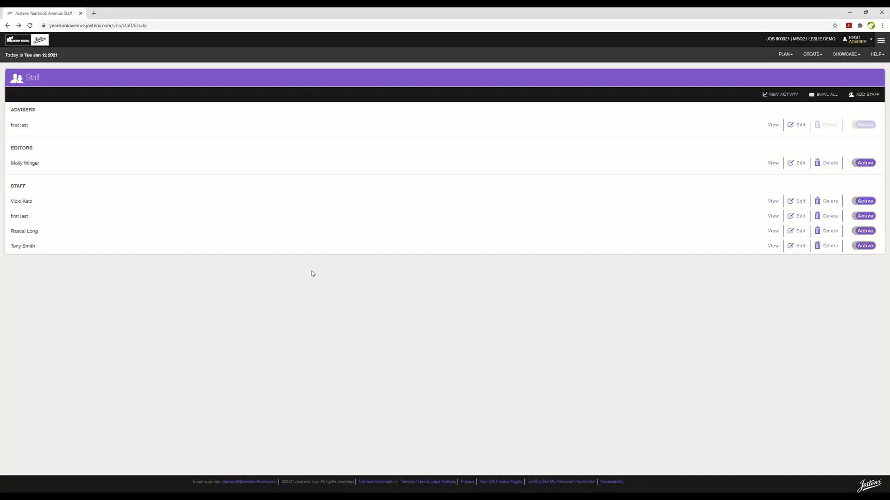
On the Fonts page, filter Type to Ornament and switch AYT Dingbats Two to Active
left_click(784, 58)
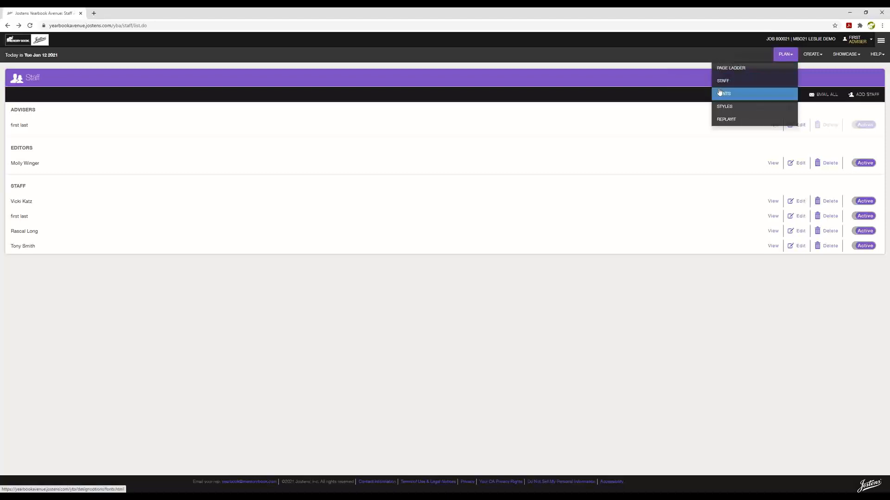
left_click(733, 95)
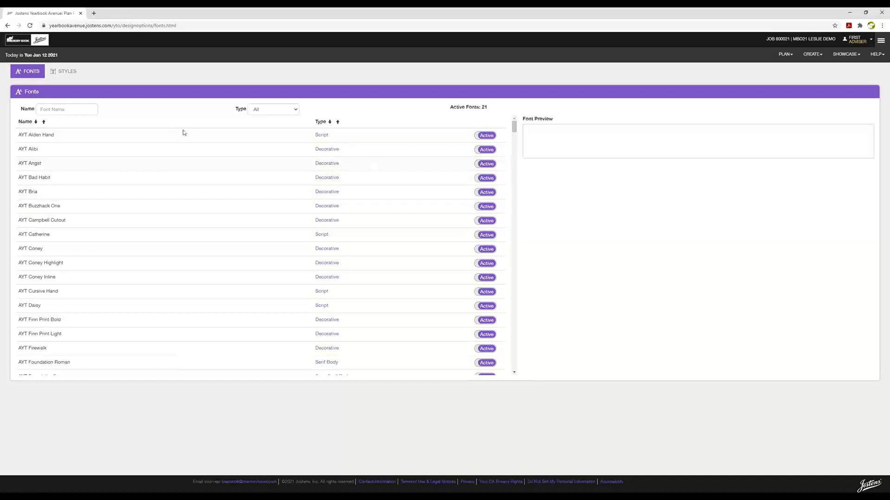
left_click(25, 75)
left_click(294, 111)
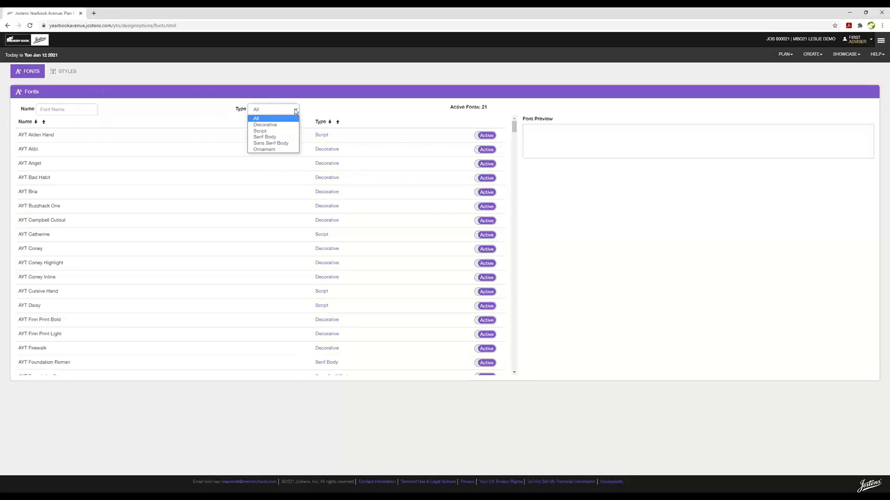
left_click(263, 149)
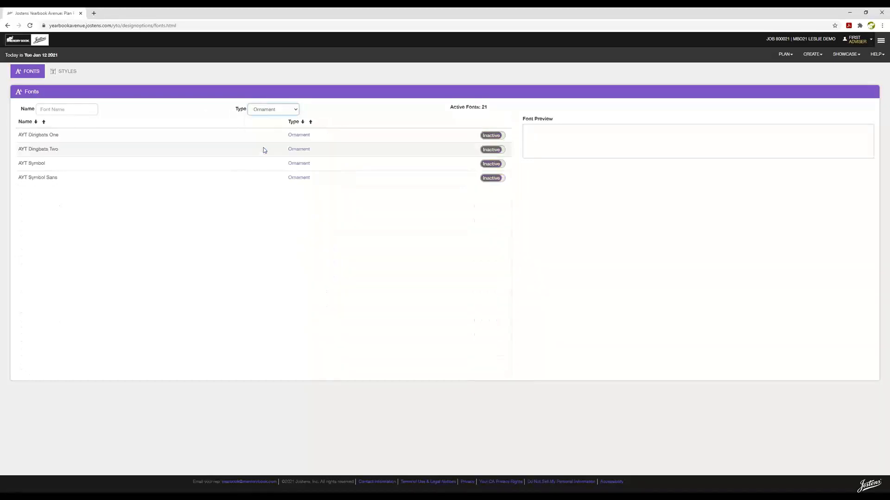
left_click(40, 149)
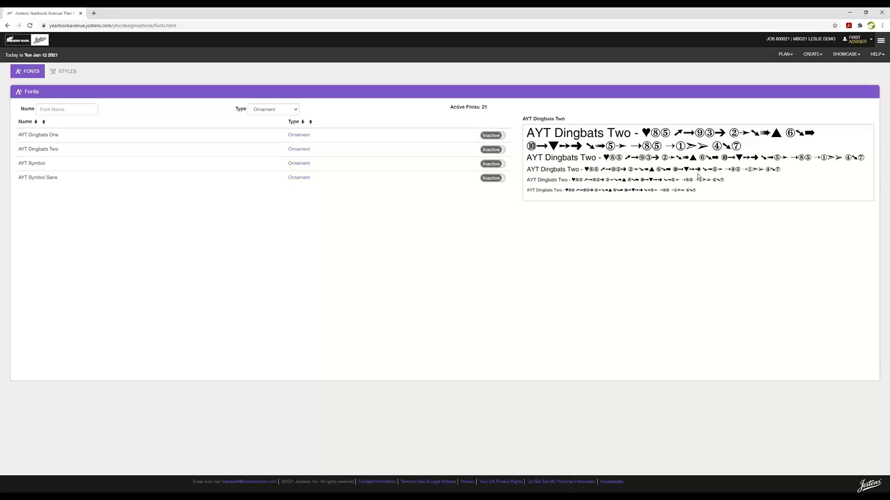
left_click(503, 151)
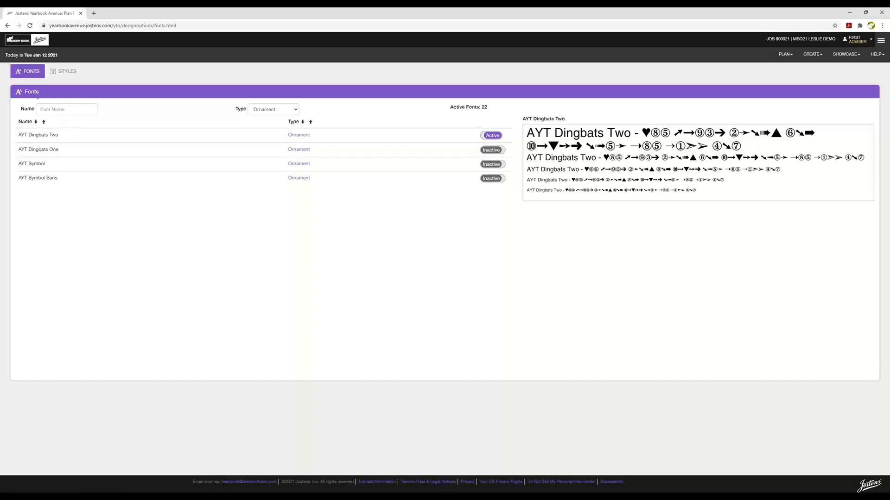
left_click(297, 109)
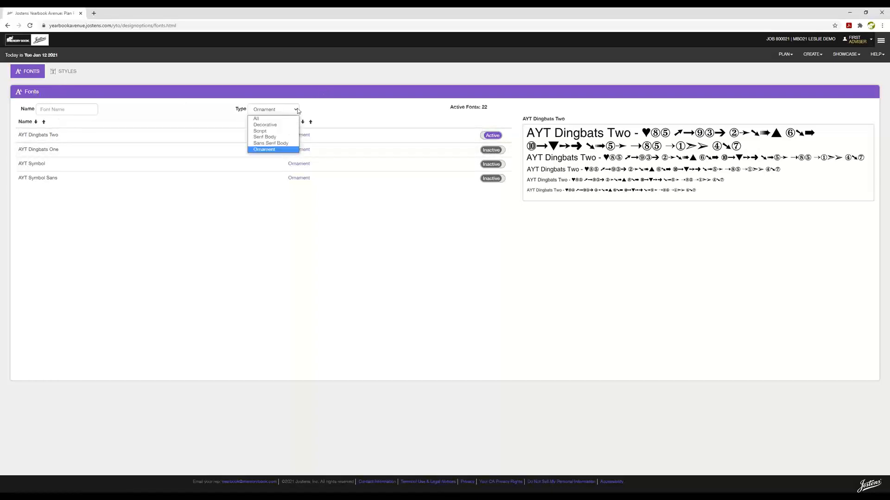
Set the font Type filter back to All and browse the font list
left_click(263, 119)
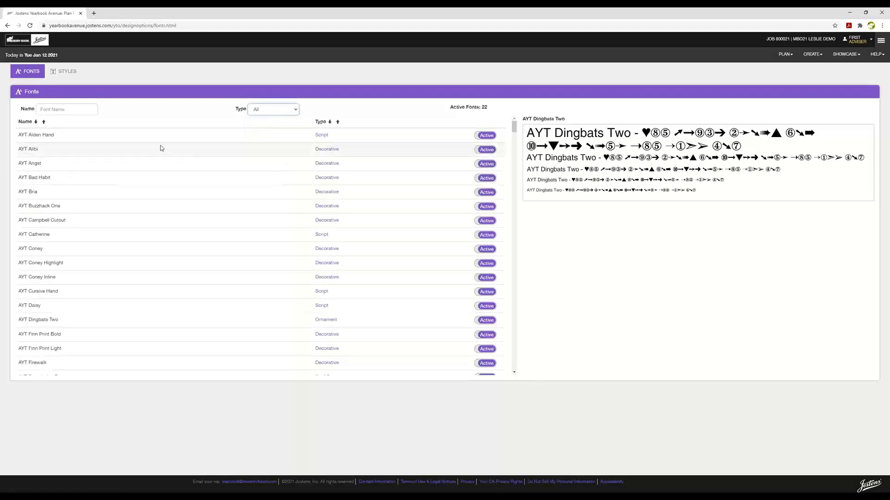
scroll(250, 218, "down", 4)
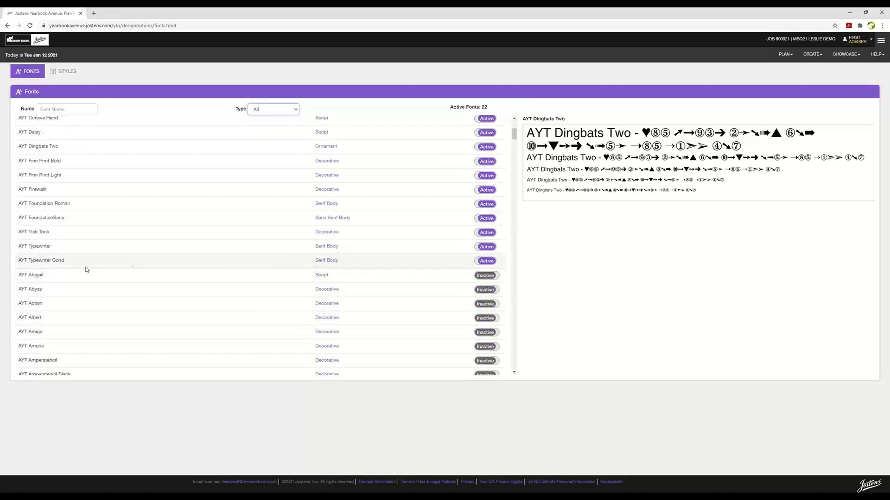
scroll(144, 228, "up", 1)
scroll(153, 228, "up", 4)
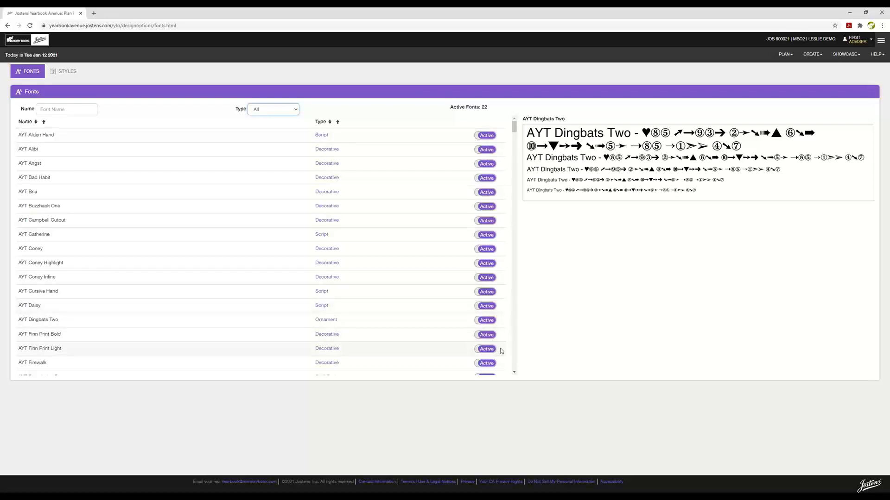
scroll(497, 341, "down", 3)
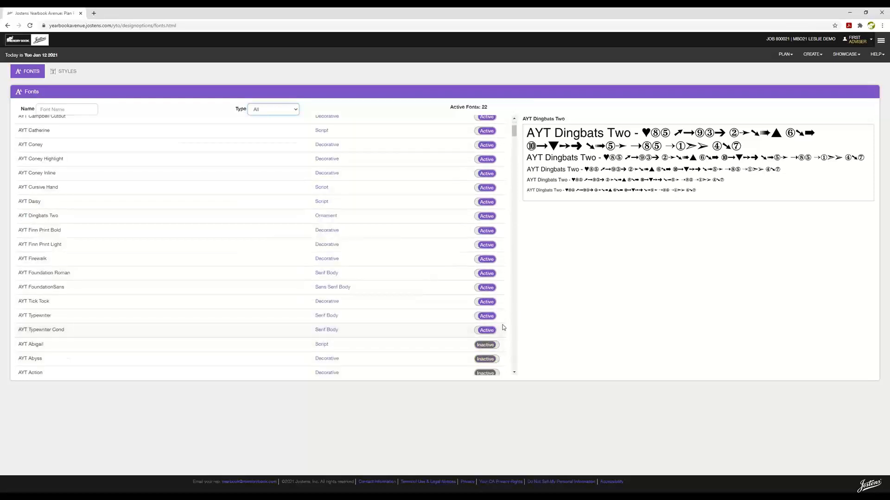
scroll(502, 326, "up", 1)
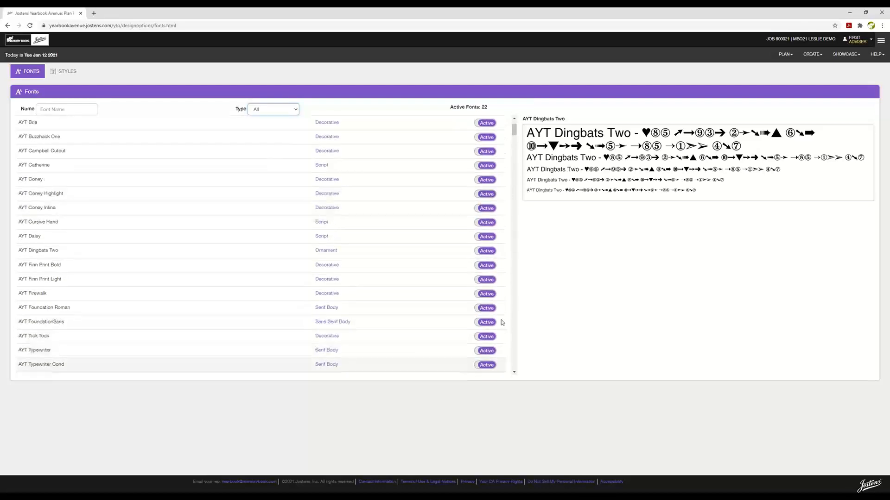
Deactivate the AYT Catherine font, then switch to the STYLES list
left_click(477, 170)
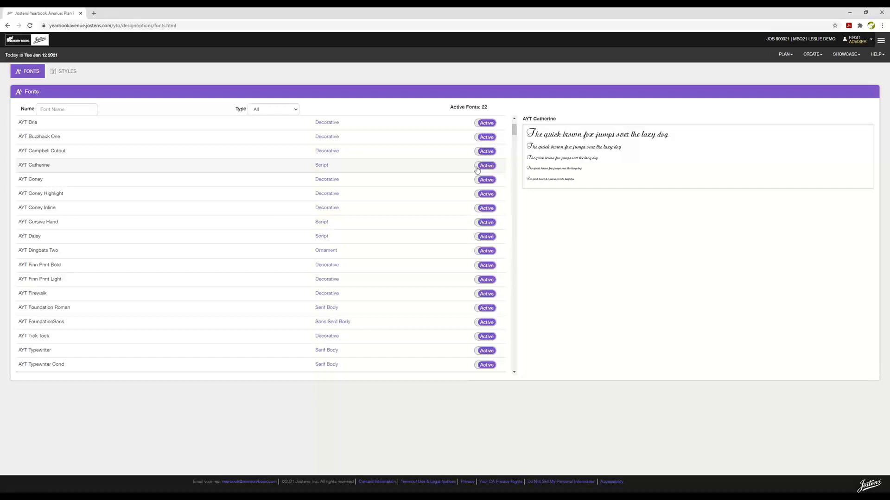
left_click(478, 170)
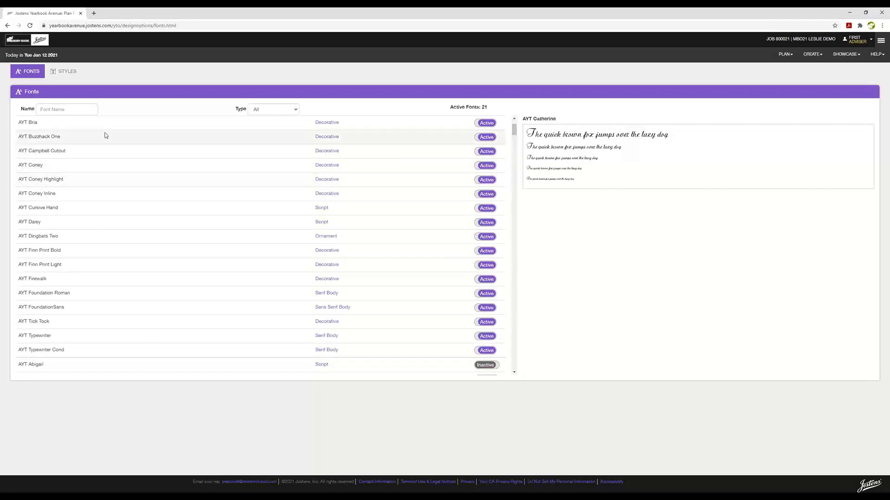
left_click(67, 71)
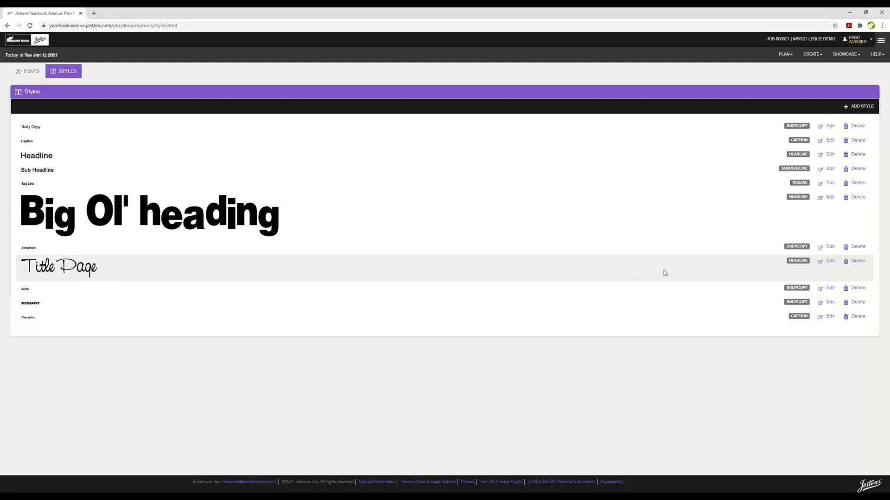
Change the Title Page style's font size to 60pt and save it
left_click(830, 262)
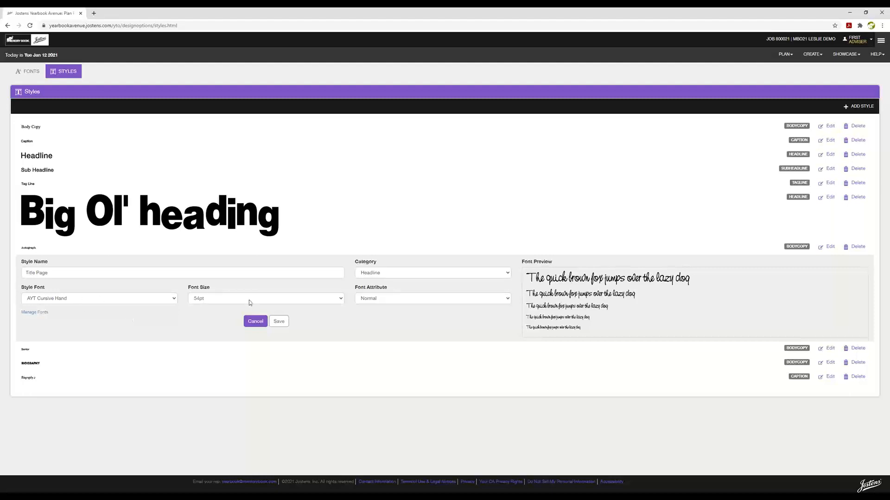
left_click(343, 299)
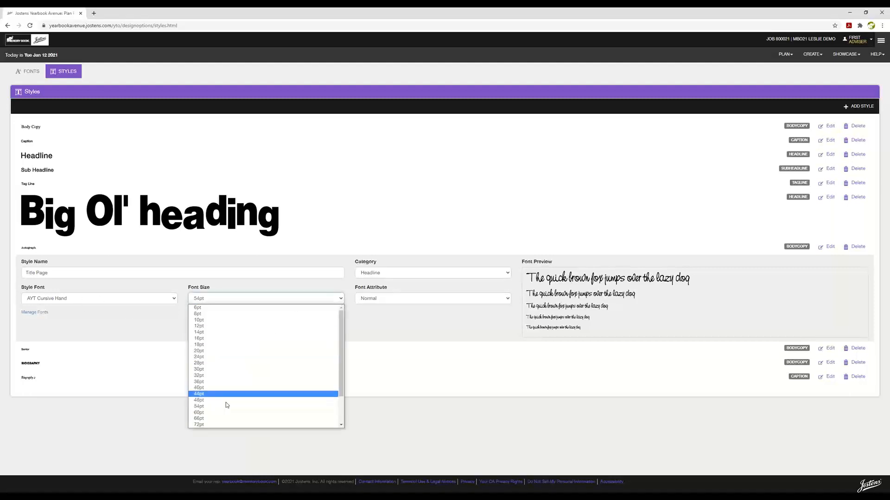
left_click(202, 413)
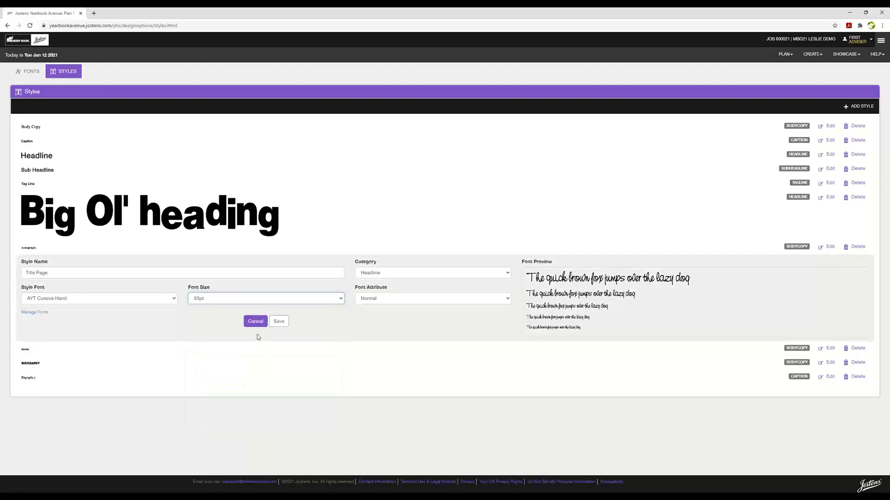
left_click(280, 323)
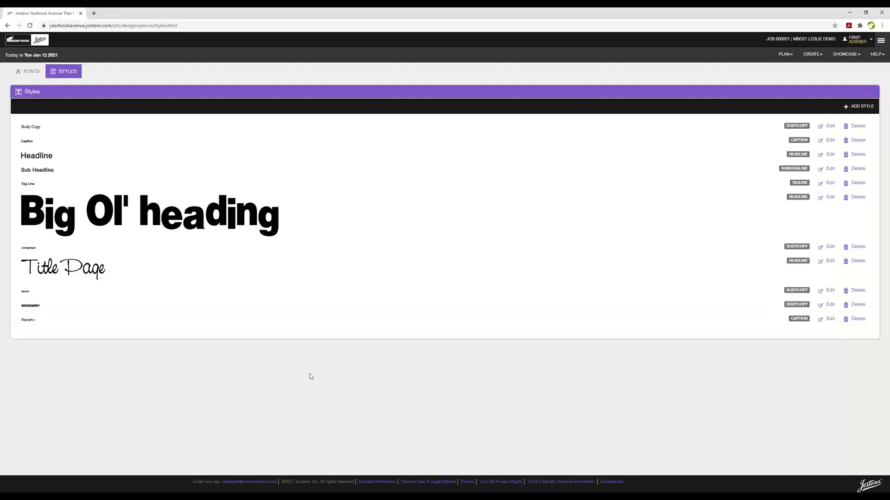
left_click(753, 57)
Choose REPLAYIT from the PLAN menu to view the photo submission settings
left_click(729, 120)
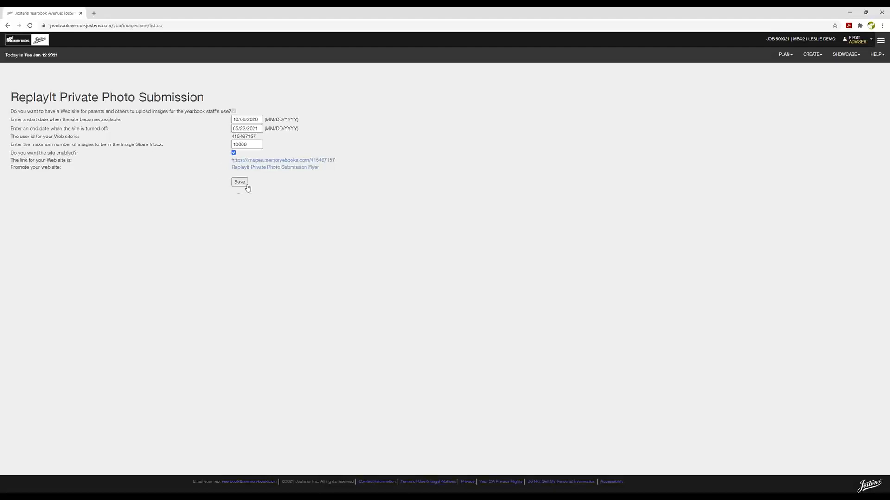
left_click(281, 161)
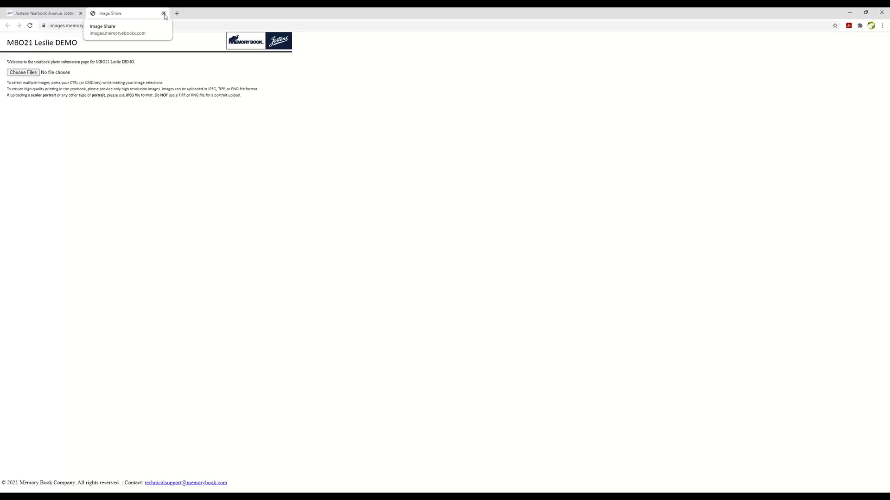
left_click(164, 13)
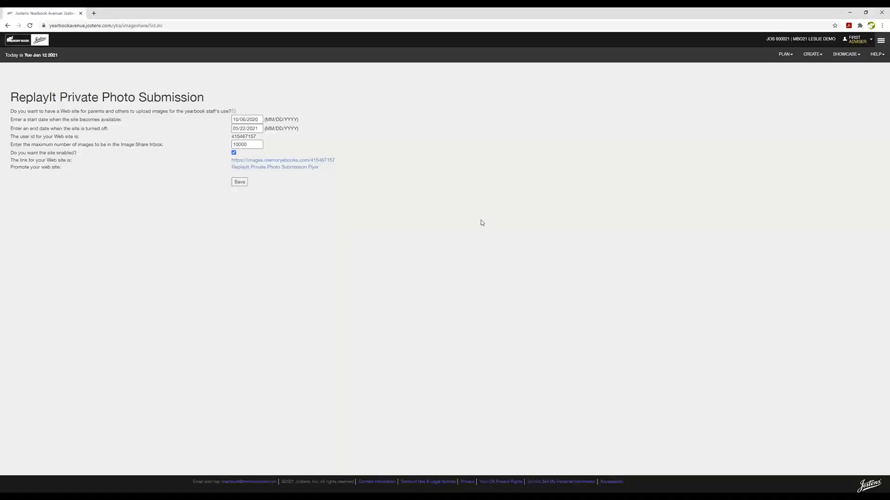
left_click(276, 169)
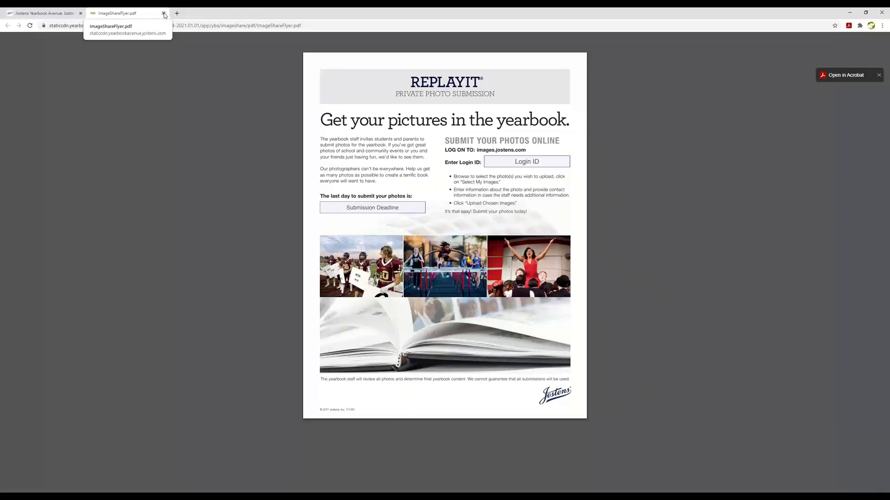
left_click(163, 13)
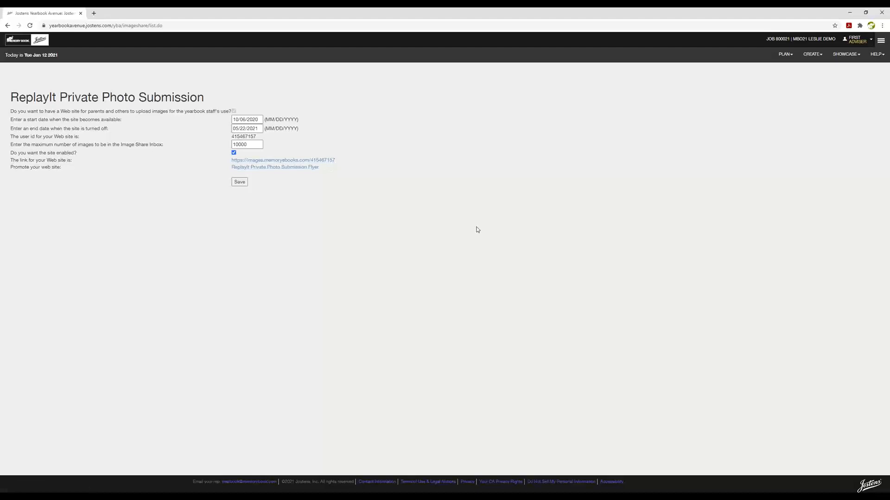
Open the Image Library, dismiss the welcome message, and enlarge the thumbnails
left_click(816, 55)
left_click(772, 105)
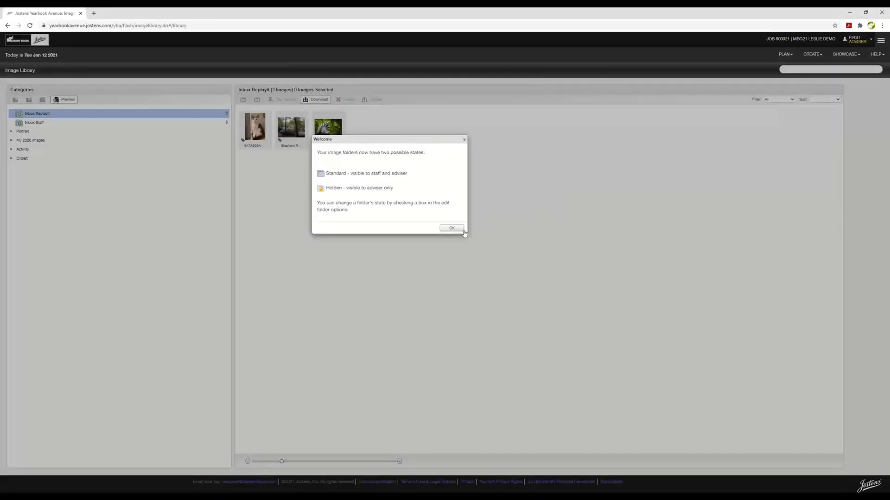
left_click(463, 230)
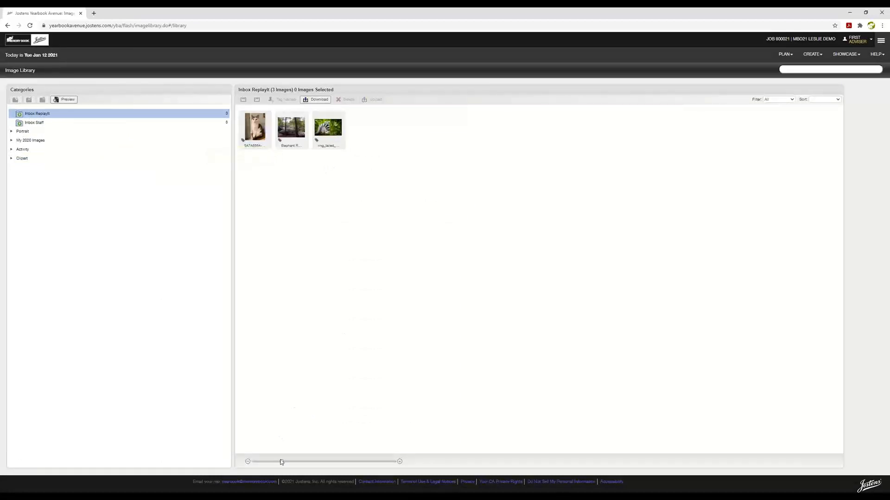
left_click_drag(281, 462, 352, 463)
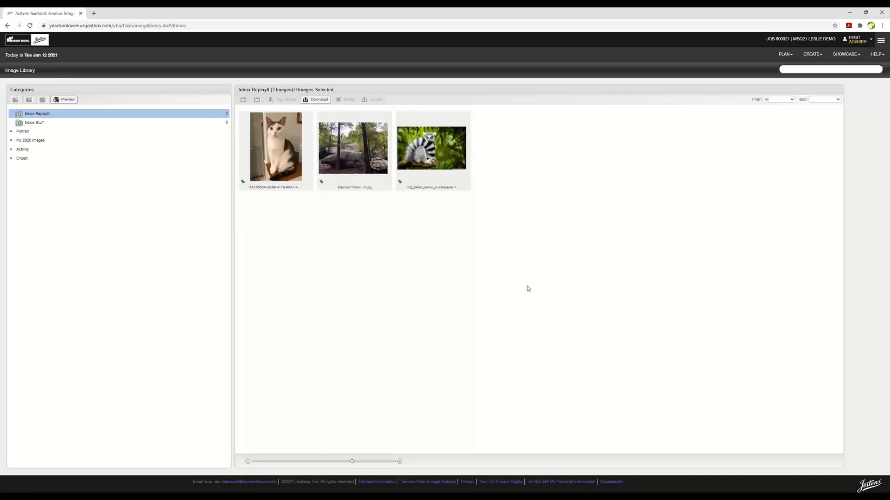
Drag Elephant Rock from the ReplayIt inbox into Student Life, then expand Portrait
left_click(13, 150)
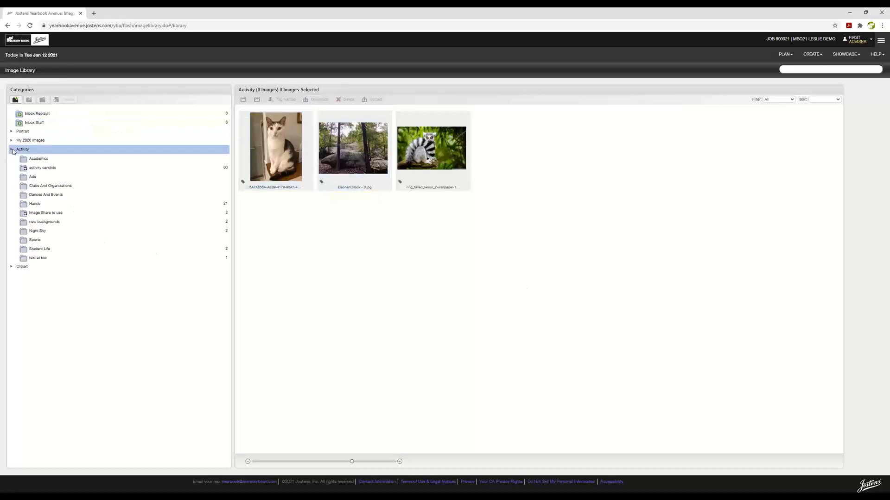
left_click(74, 114)
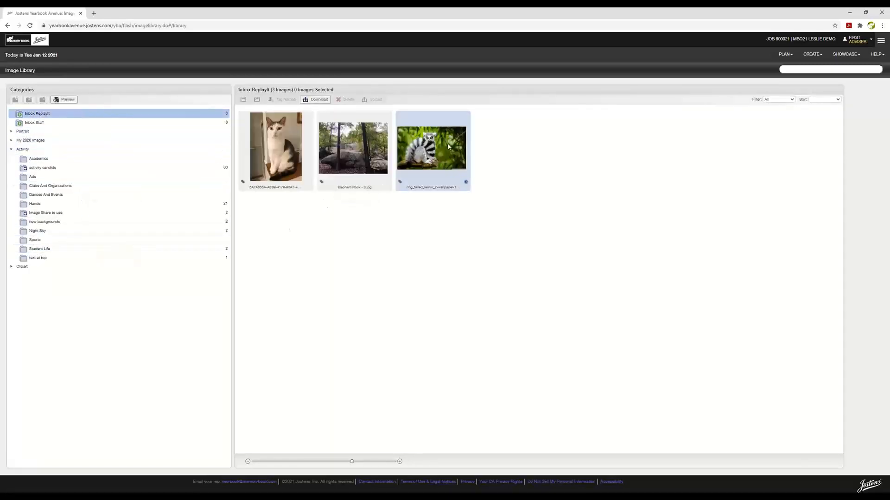
left_click_drag(375, 156, 57, 249)
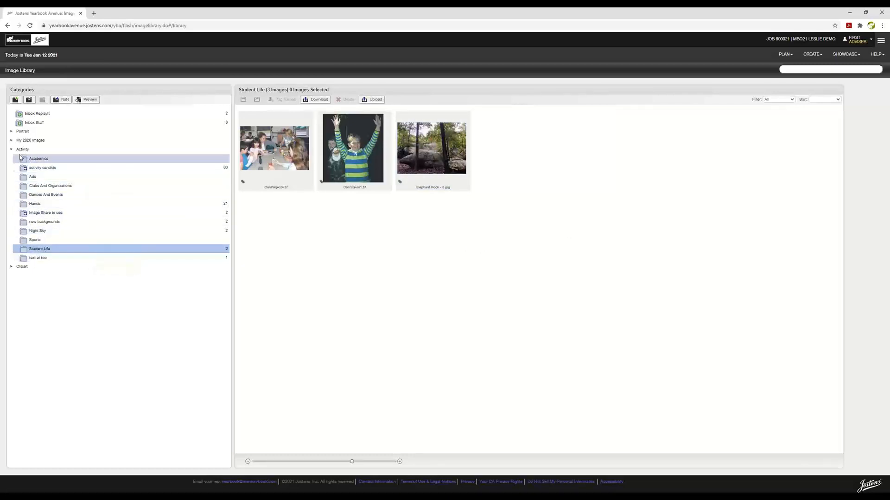
left_click(11, 132)
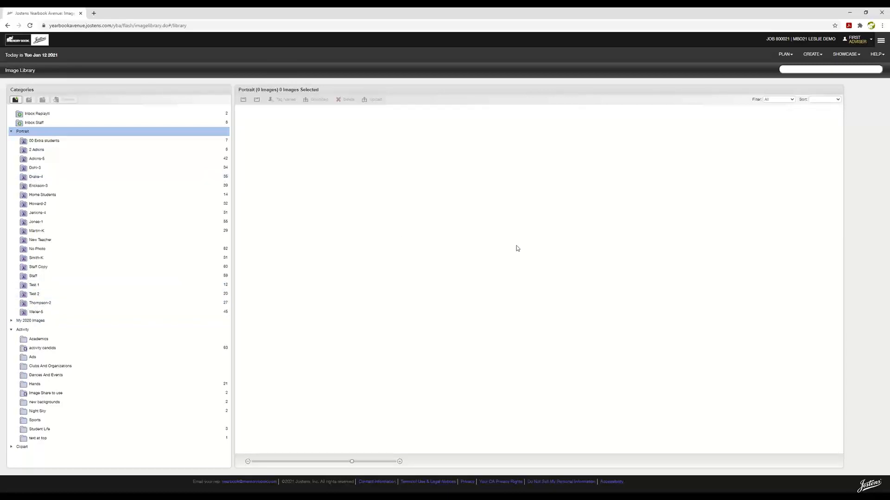
Toggle saving for the 21 Hands images, then expand My 2020 Images into Candids and Staff
left_click(787, 57)
left_click(789, 56)
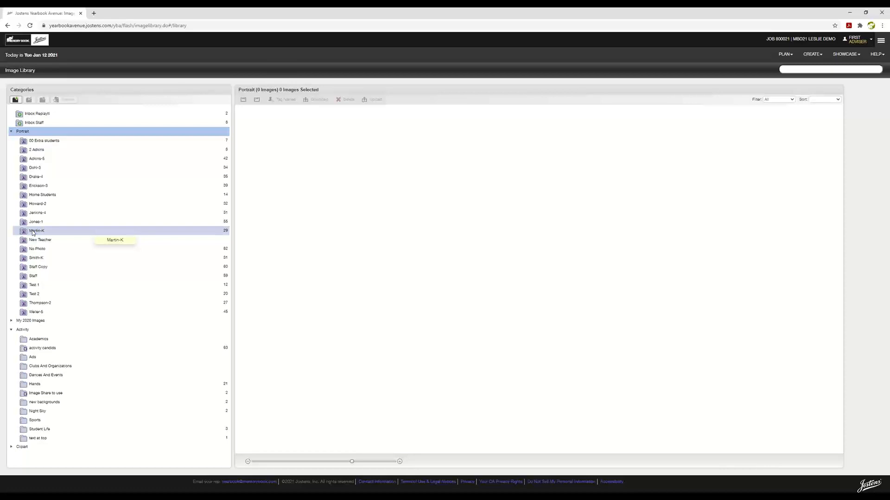
left_click(39, 385)
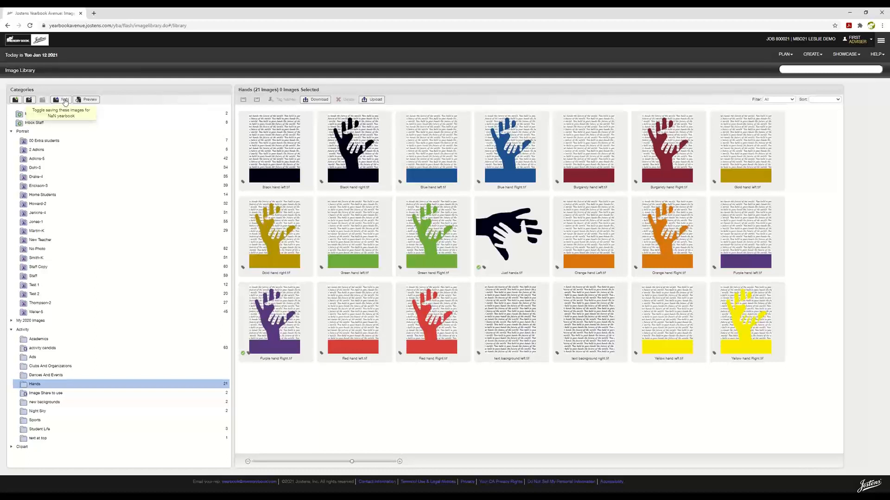
left_click(65, 101)
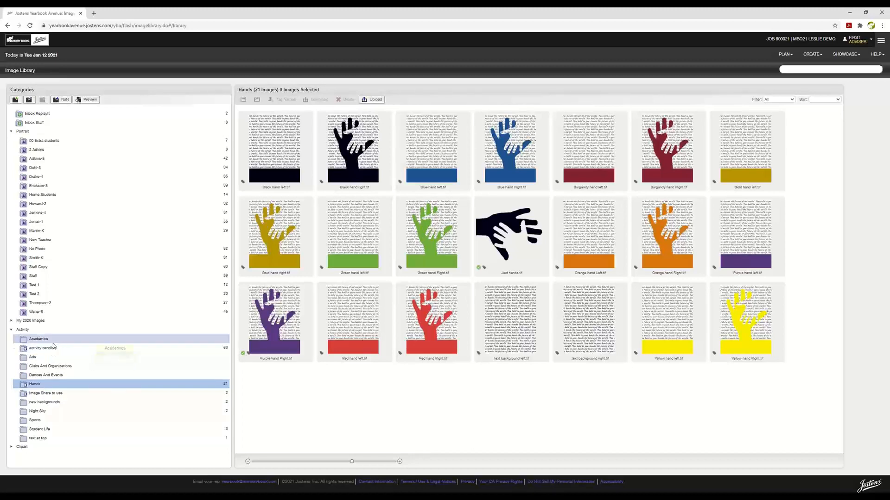
left_click(12, 322)
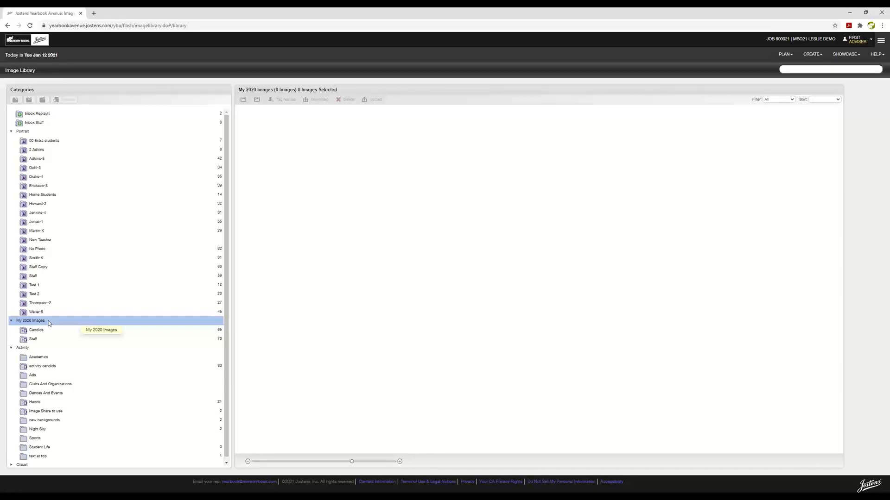
Copy ArtMargotMWA.tif from Candids into Sports and confirm Sports holds one image
left_click(49, 330)
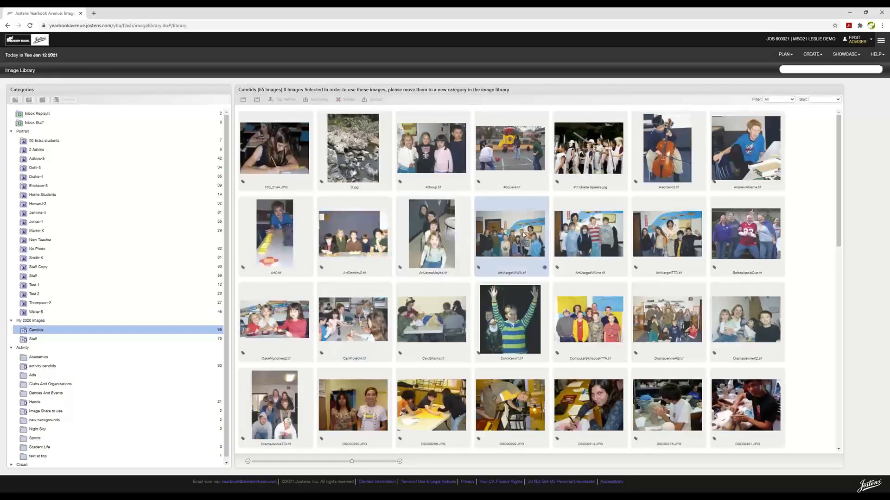
left_click(492, 272)
left_click_drag(492, 272, 109, 439)
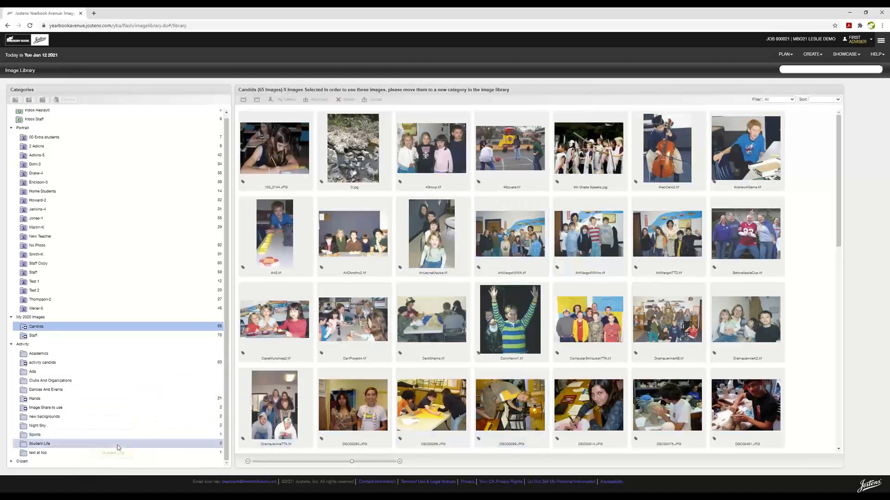
left_click(83, 434)
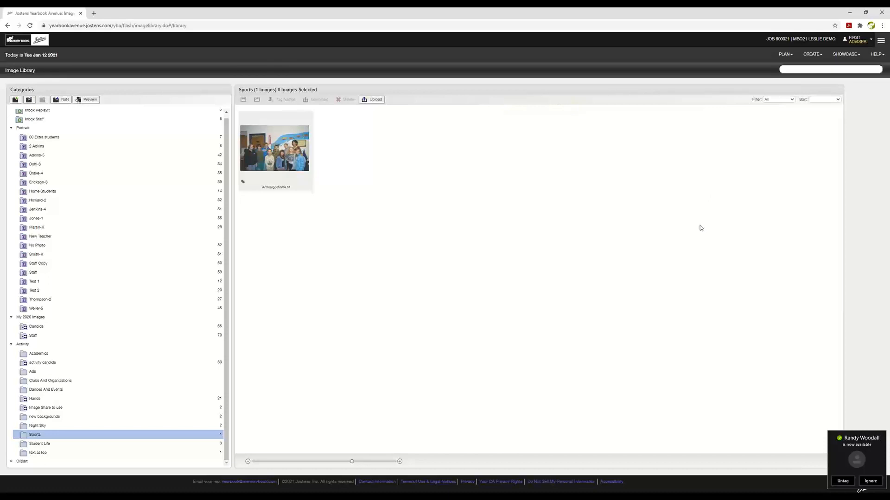
left_click(819, 57)
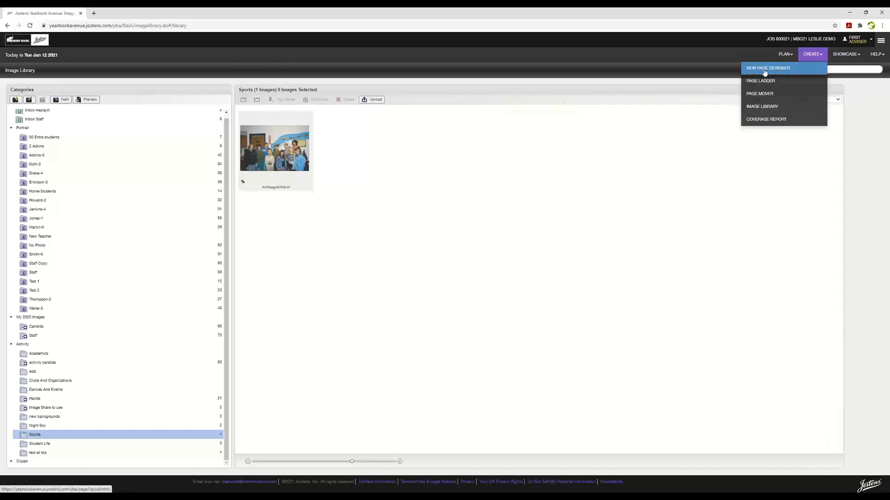
Start a New Page Designer showing Custom > My 2020 Templates designs and advance to pages 4–5
left_click(762, 67)
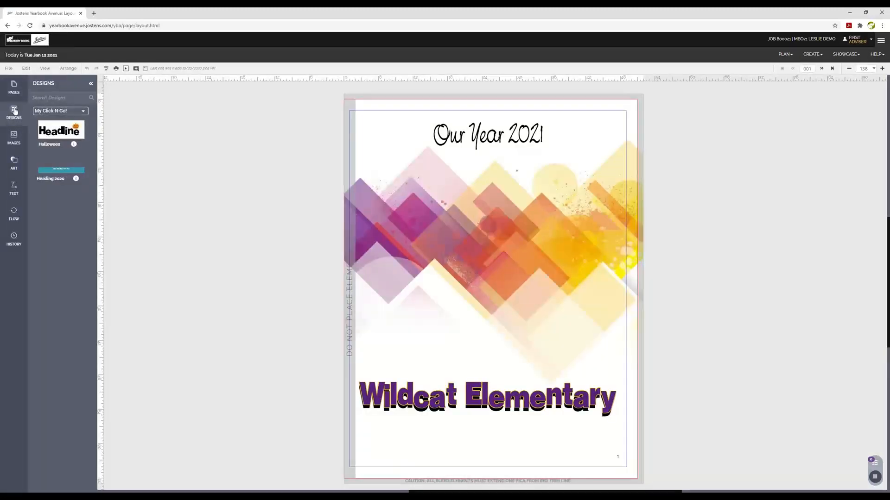
left_click(84, 111)
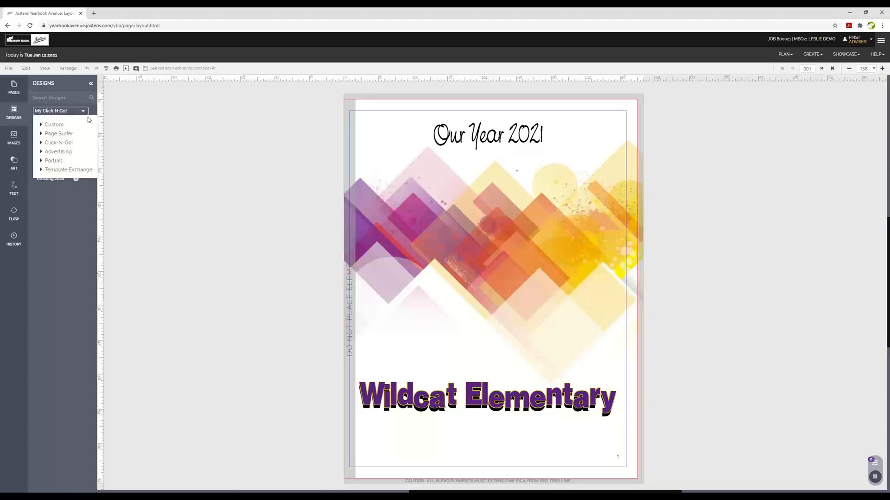
left_click(51, 124)
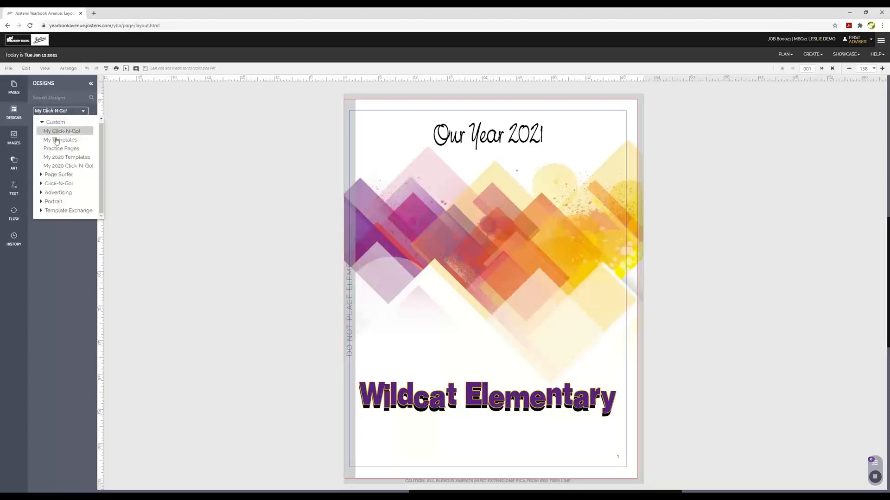
left_click(67, 157)
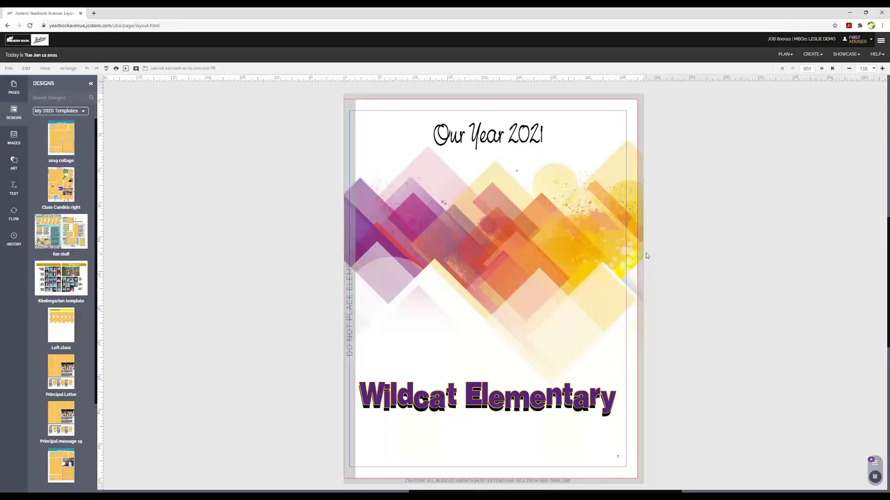
scroll(57, 411, "down", 1)
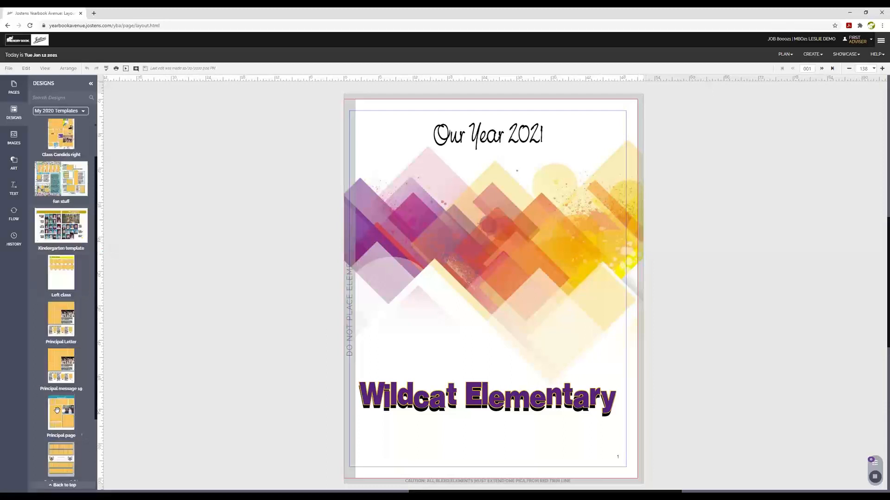
scroll(72, 320, "up", 1)
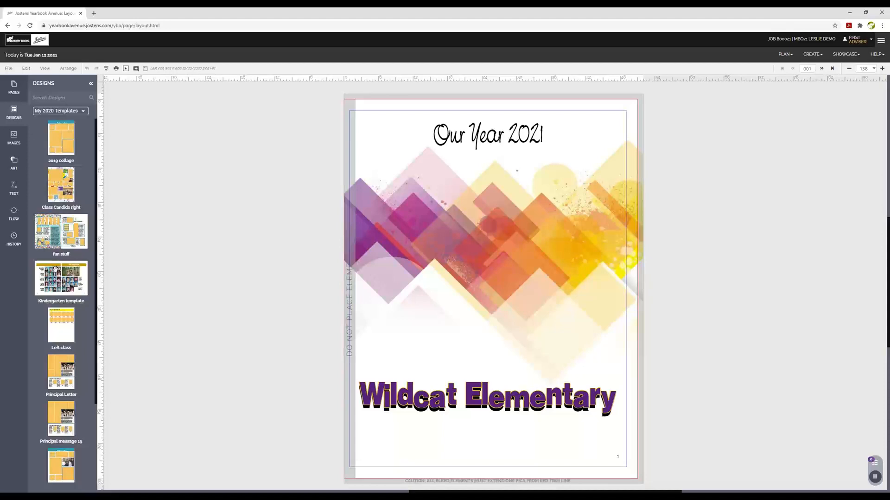
left_click(822, 69)
left_click(822, 69)
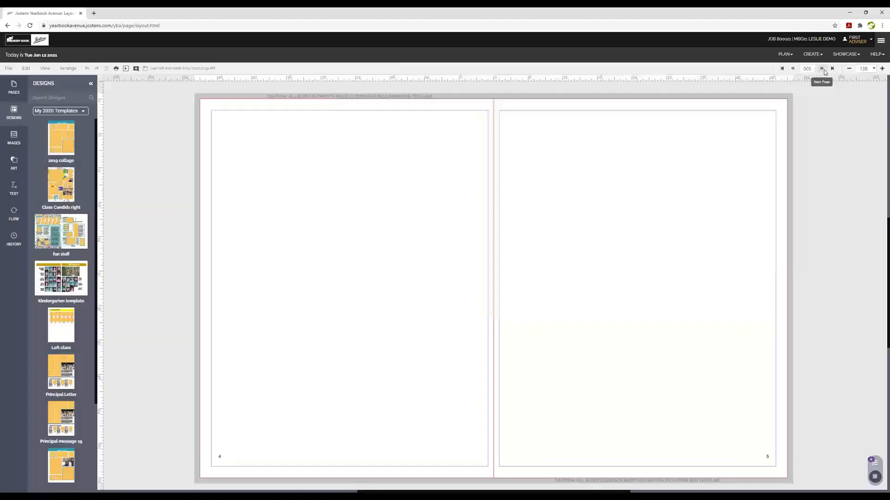
Drop the Kindergarten template onto pages 4–5, replacing the spread's existing content
left_click_drag(84, 283, 408, 217)
left_click(465, 292)
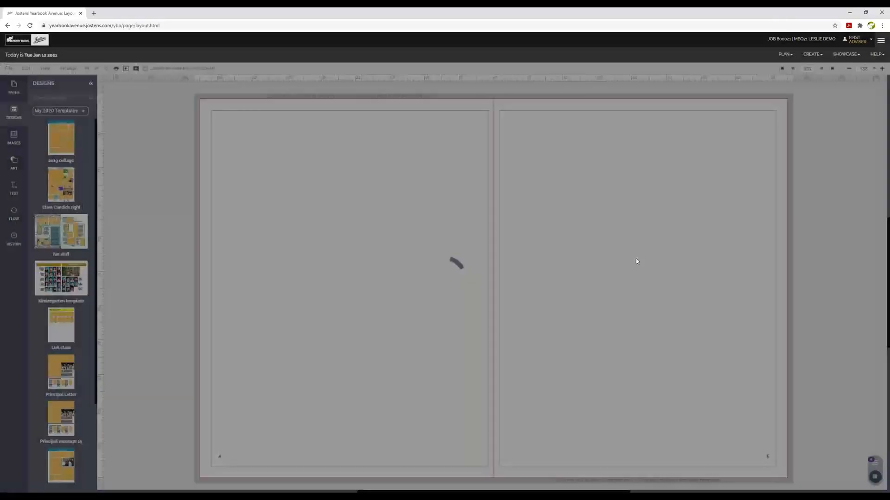
left_click(419, 235)
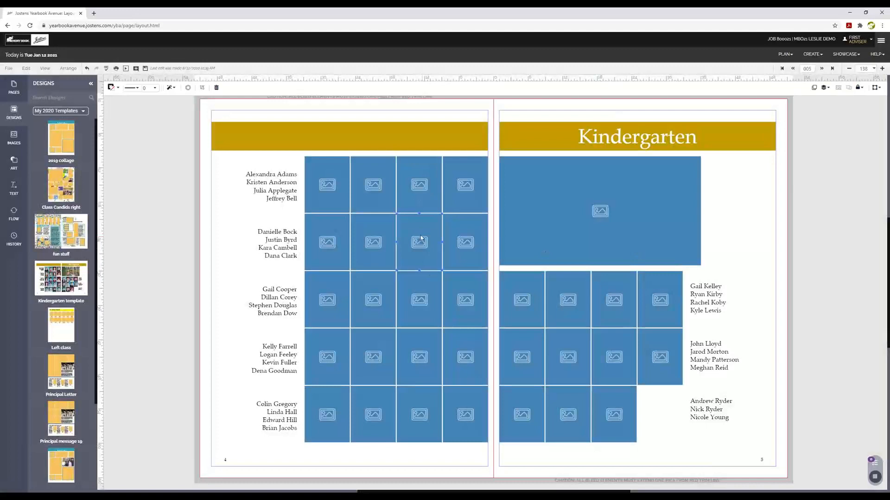
left_click(180, 183)
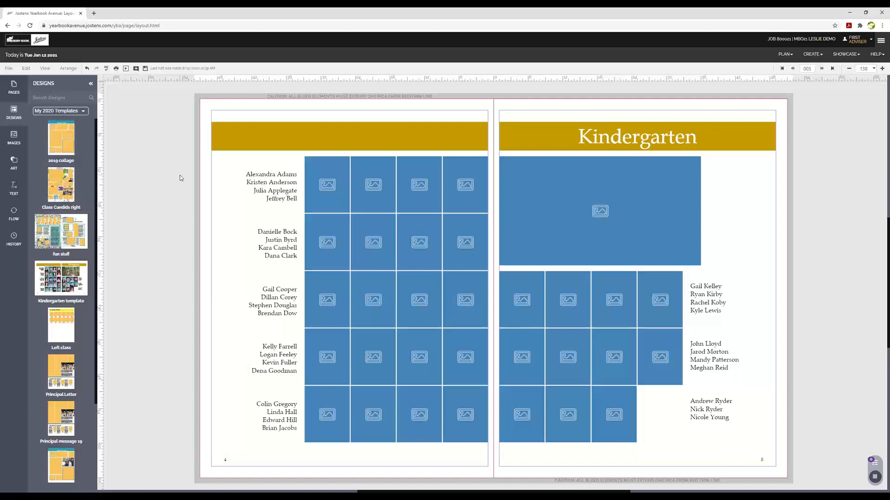
left_click(804, 55)
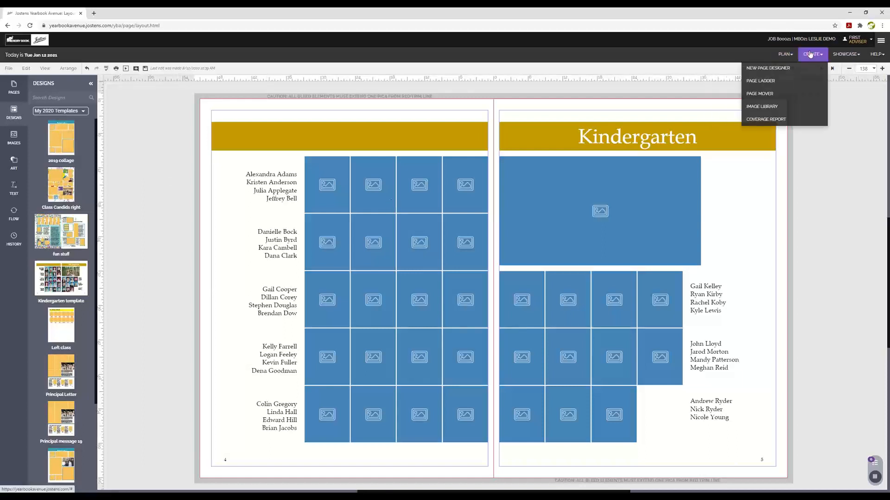
Go to the Image Library, confirm leaving the designer, and expand the Portrait category
left_click(762, 106)
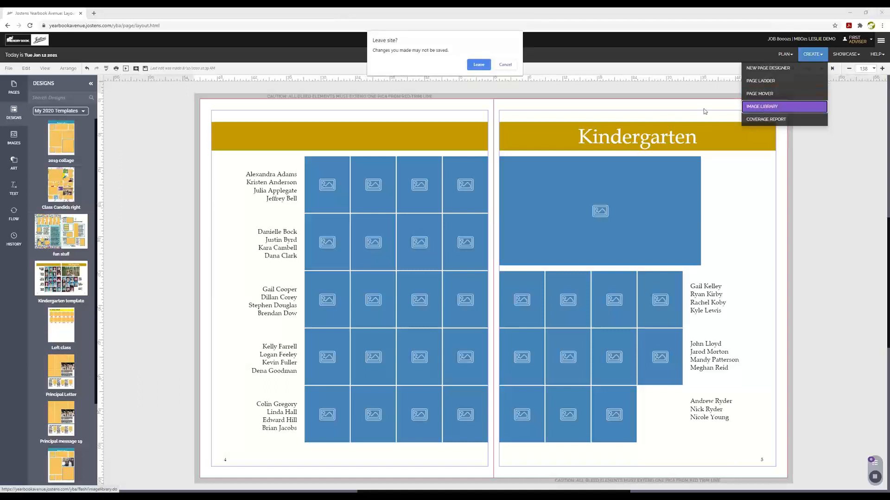
left_click(478, 64)
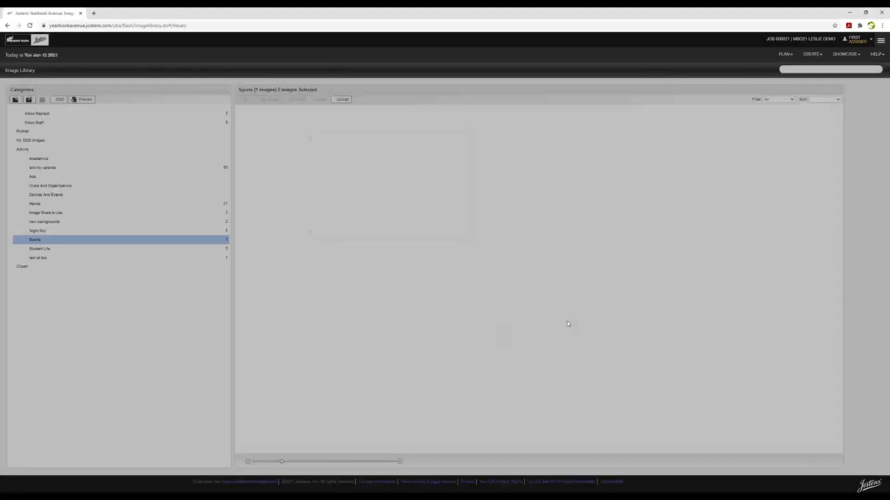
left_click(452, 230)
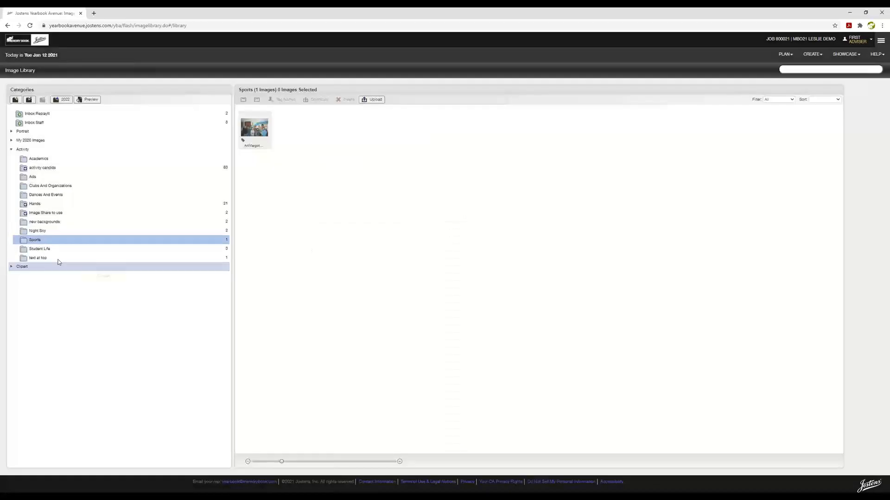
left_click(12, 133)
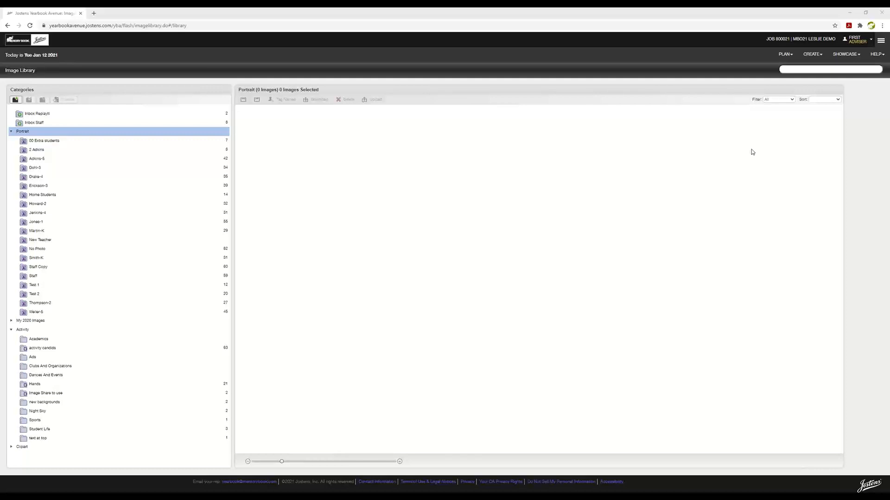
left_click(781, 55)
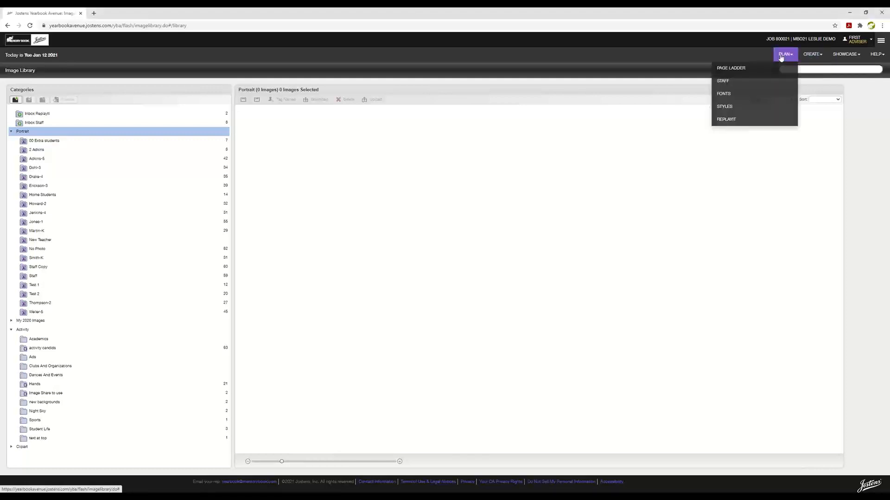
Review the staff list under PLAN > Staff, reloading it once, then open PLAN > Page Ladder
left_click(730, 82)
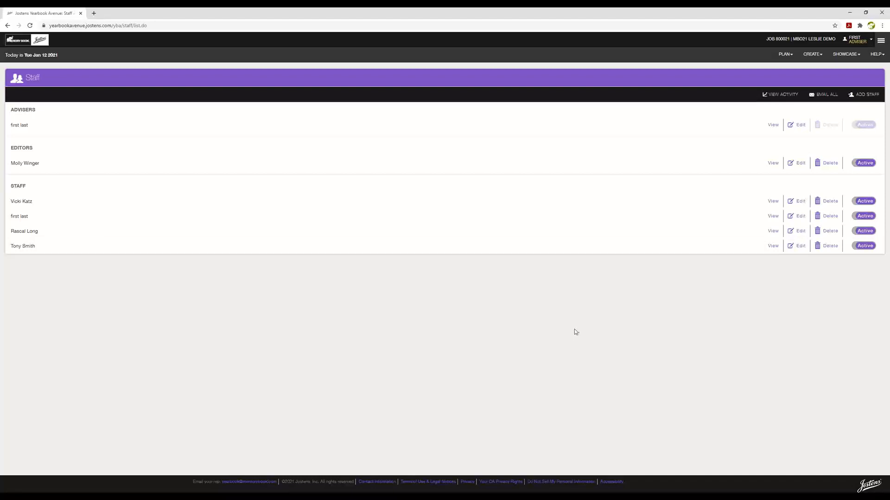
left_click(783, 56)
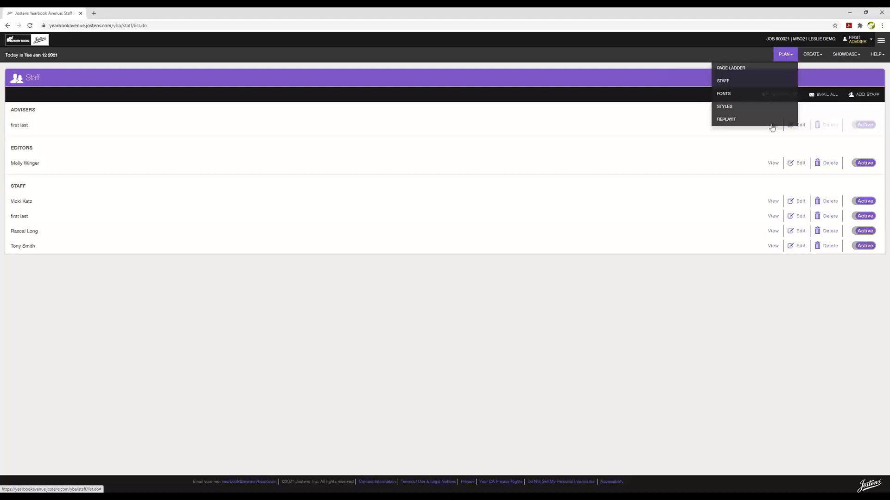
left_click(712, 329)
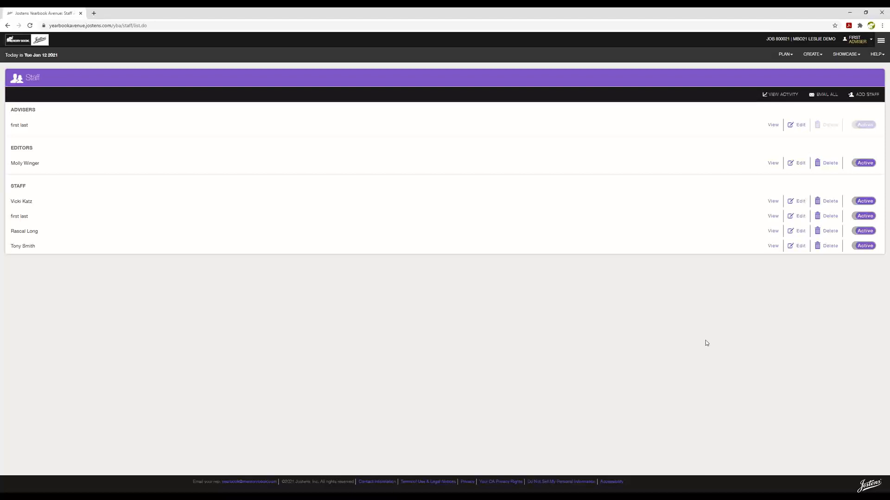
left_click(790, 55)
left_click(725, 81)
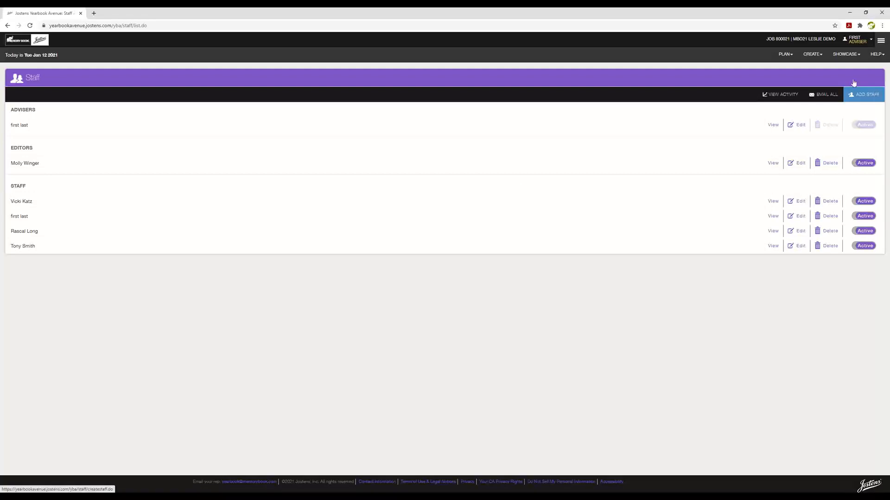
left_click(784, 56)
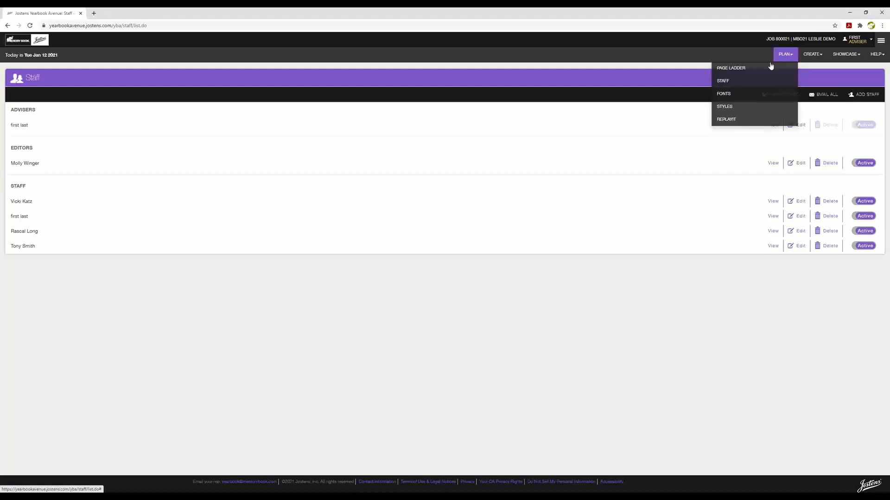
left_click(739, 70)
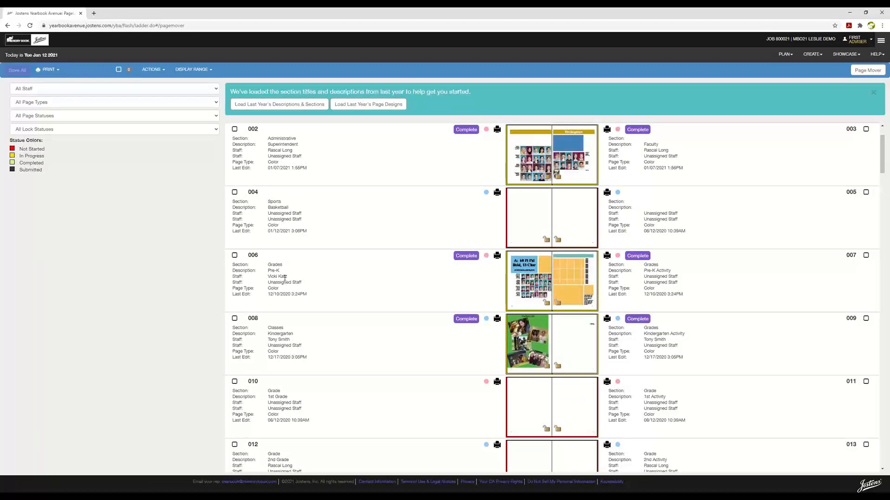
Assign a staff member from the Staff dropdown to ladder pages 006 and 007
left_click(285, 279)
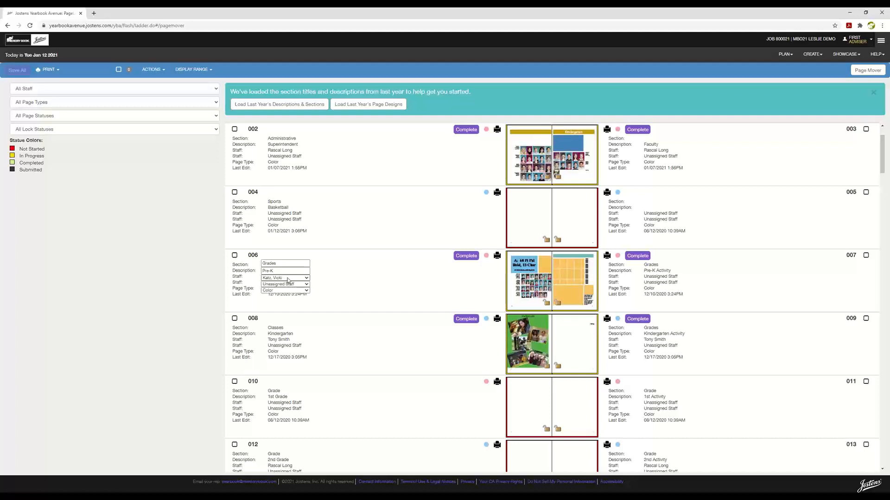
left_click(307, 278)
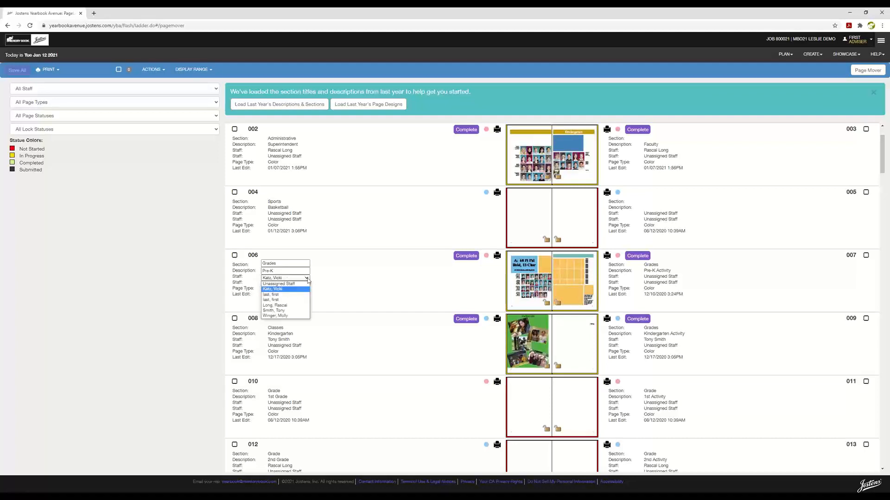
left_click(288, 316)
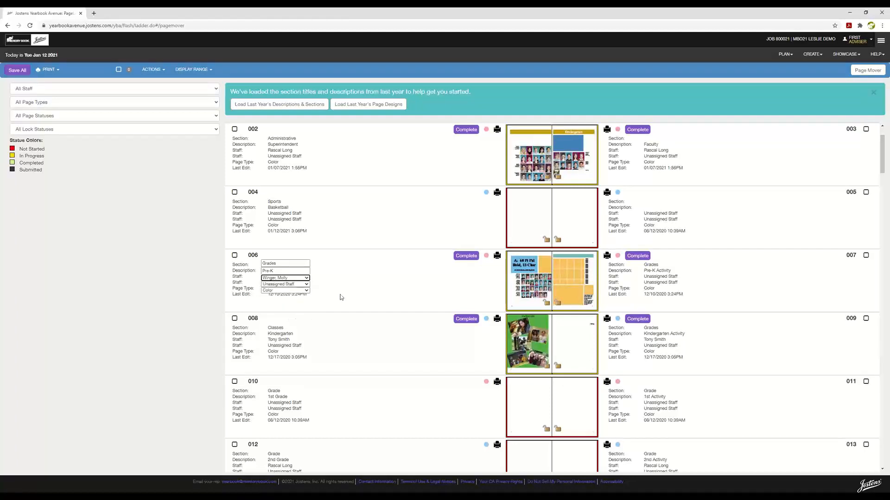
left_click(359, 284)
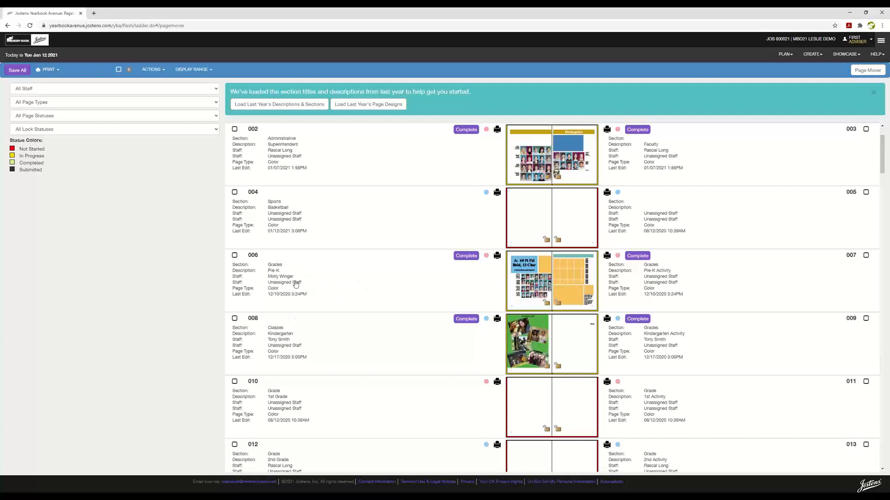
left_click(677, 276)
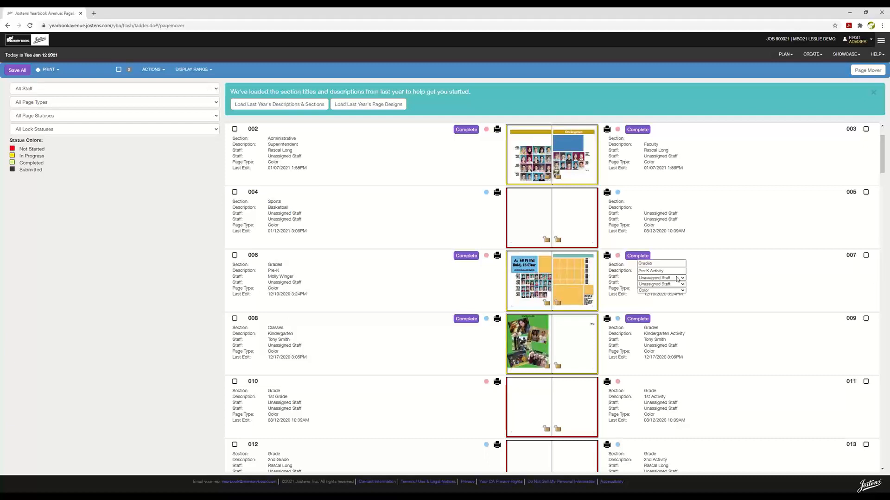
left_click(678, 278)
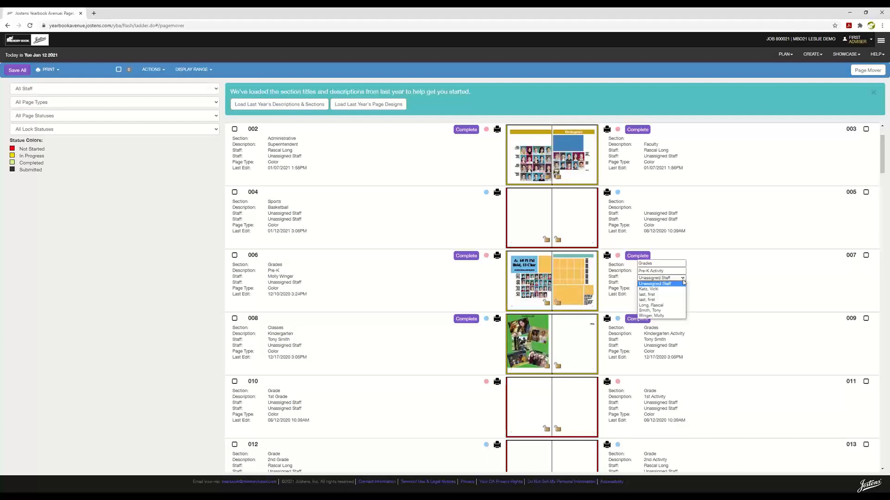
left_click(656, 311)
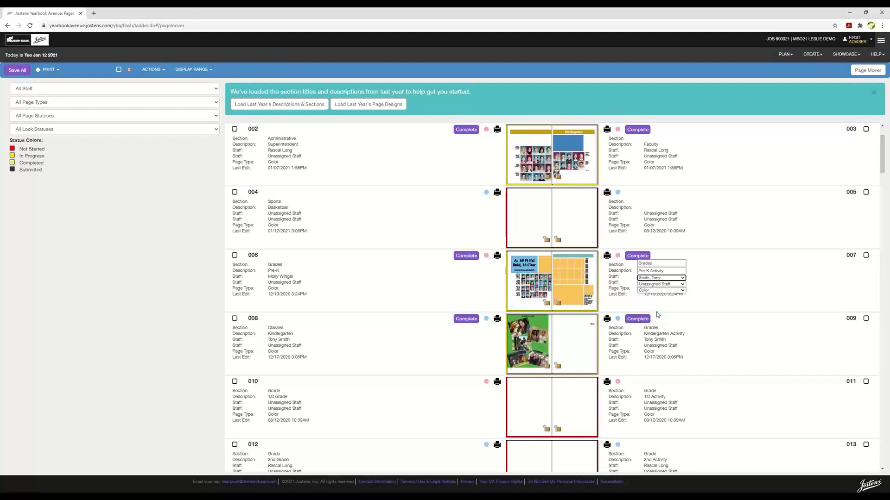
left_click(738, 273)
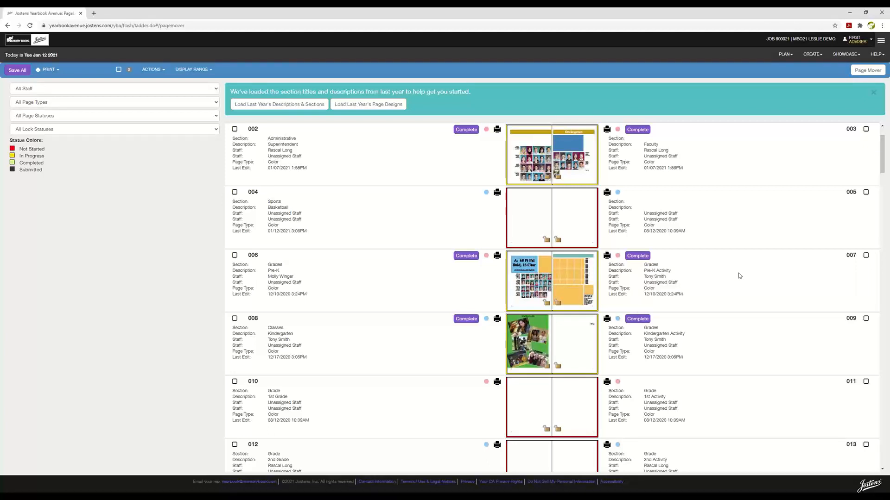
Assign a staff member from the Staff dropdown to ladder page 010
scroll(738, 274, "down", 1)
scroll(738, 273, "down", 2)
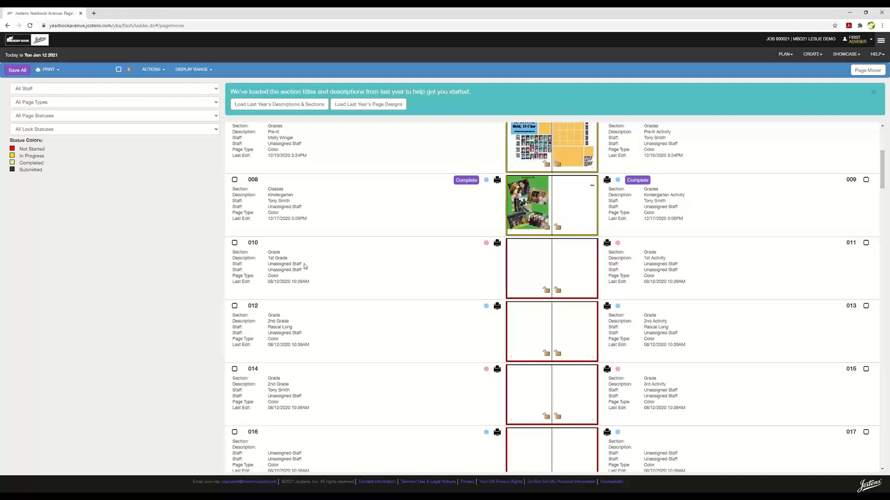
left_click(305, 267)
left_click(307, 266)
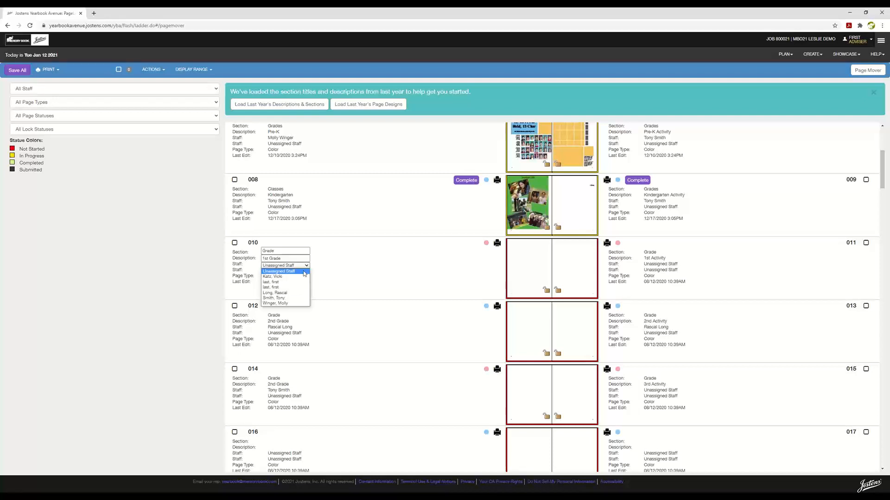
left_click(283, 293)
left_click(388, 280)
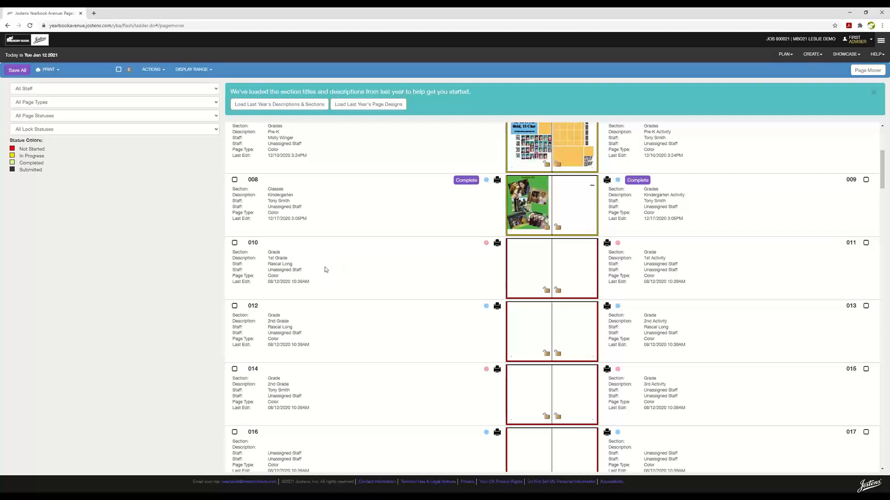
Save all the staff assignments on the ladder
scroll(730, 392, "down", 1)
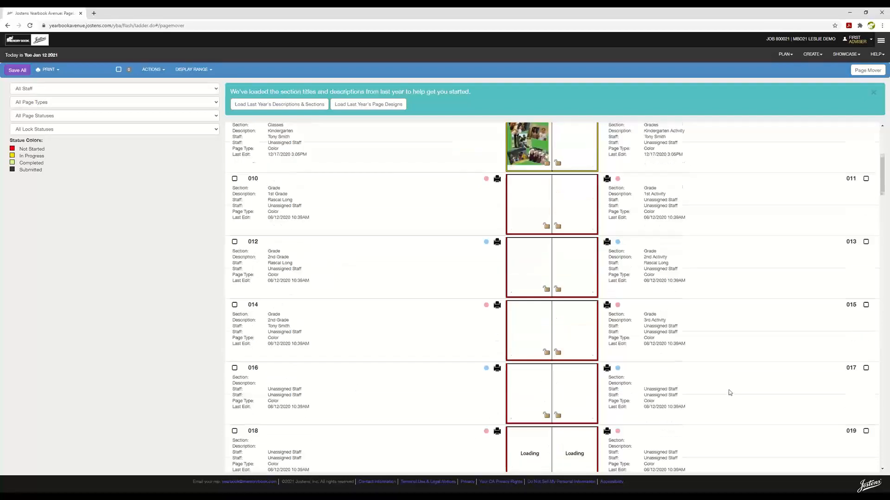
scroll(729, 393, "down", 1)
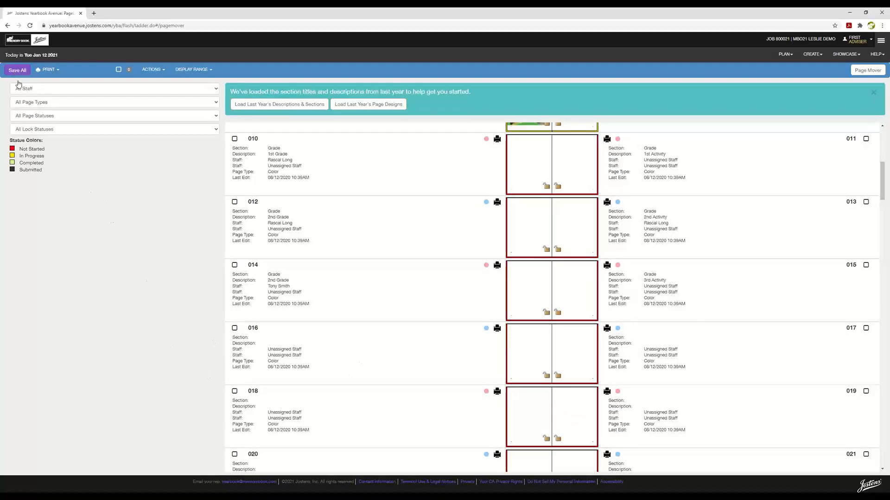
scroll(371, 286, "up", 3)
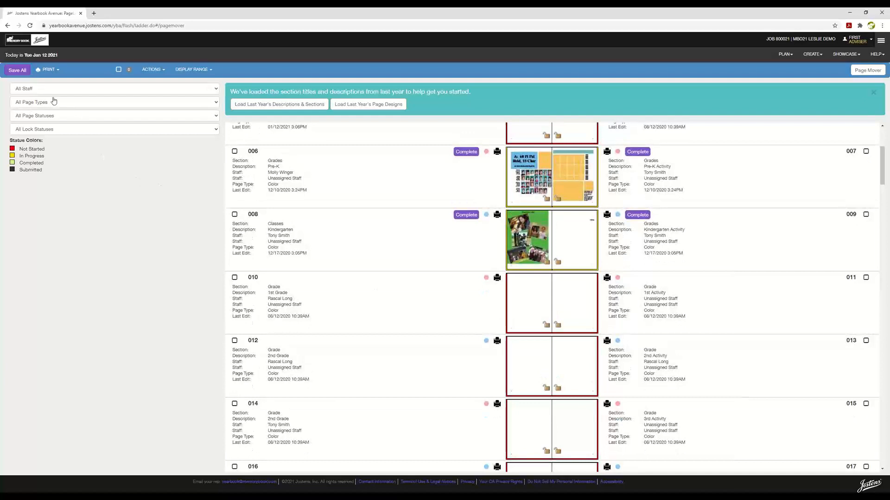
left_click(14, 71)
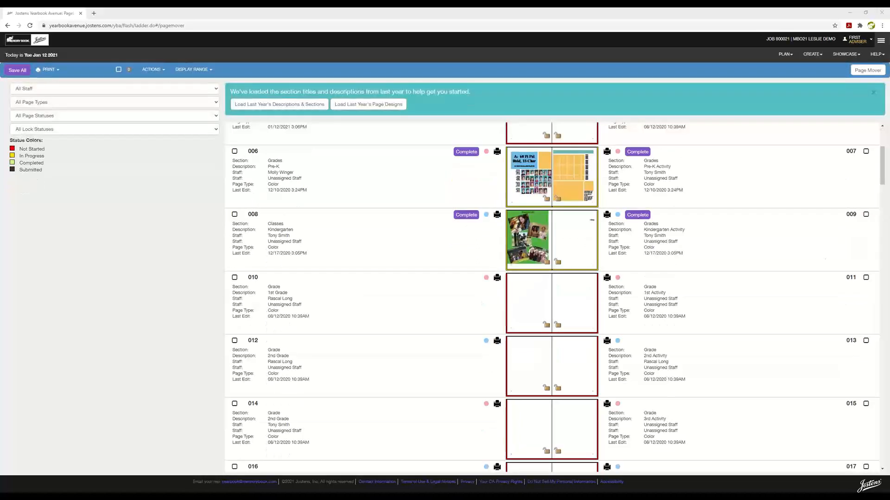
left_click(809, 56)
Go to CREATE > Image Library and expand Activity to reveal subfolders like activity candids (63)
left_click(778, 106)
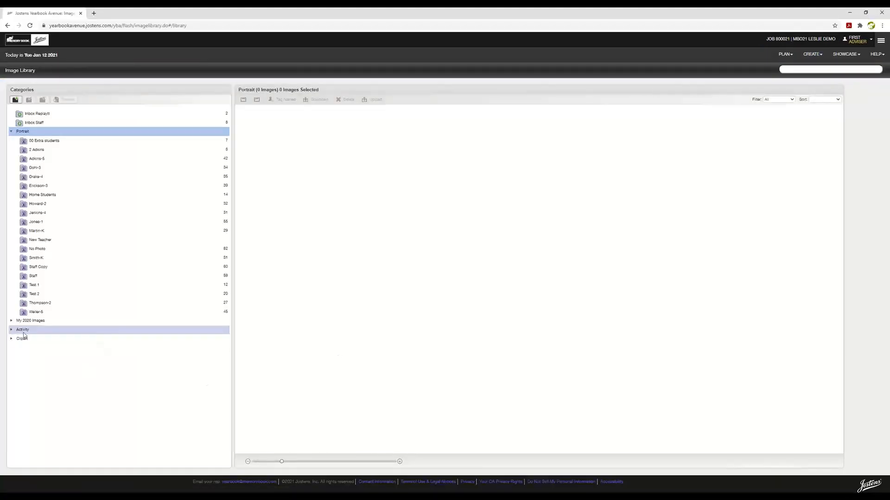
left_click(23, 331)
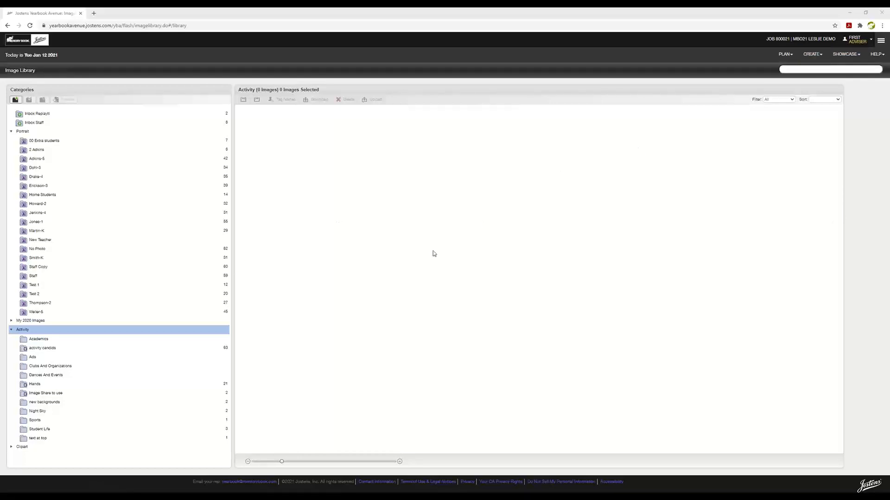
Collapse Portrait and Activity, then display the 16 Burst images under Clipart > Theme Packages
left_click(17, 131)
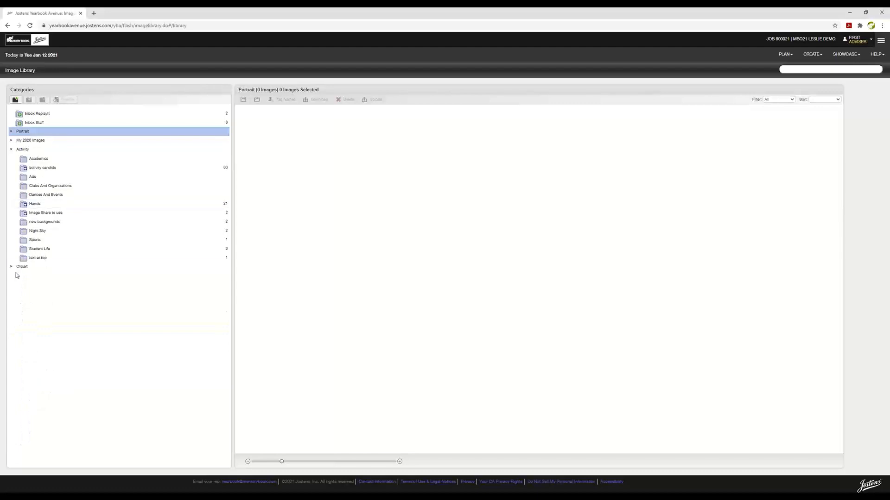
left_click(13, 150)
left_click(12, 158)
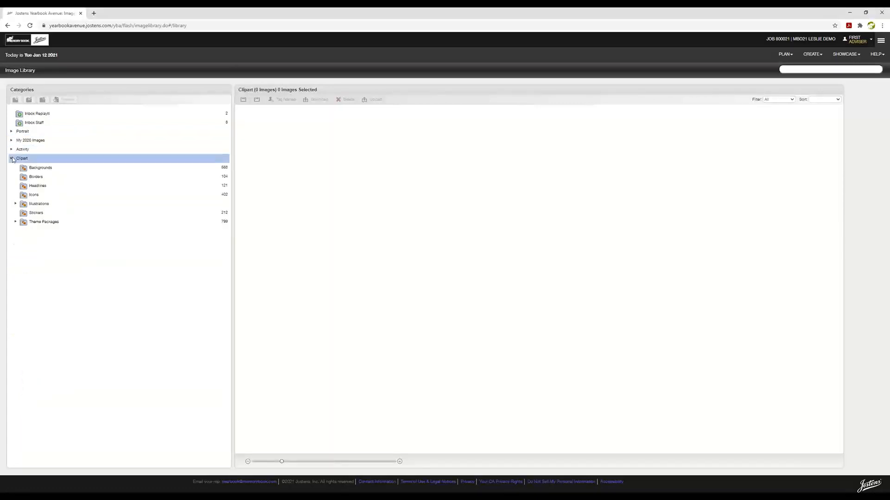
left_click(14, 222)
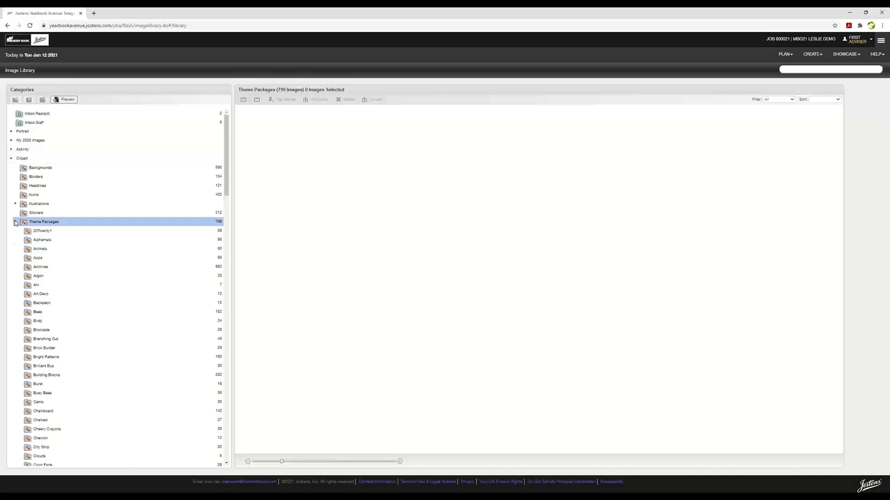
scroll(135, 392, "down", 4)
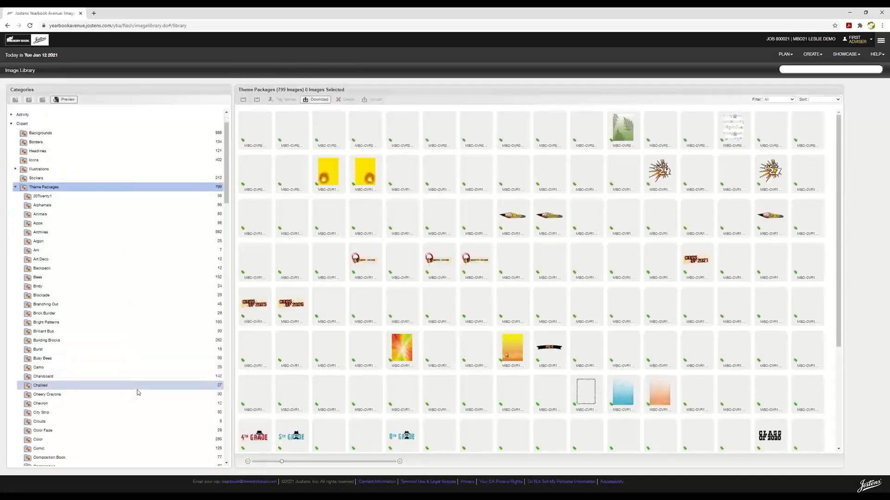
scroll(137, 392, "down", 1)
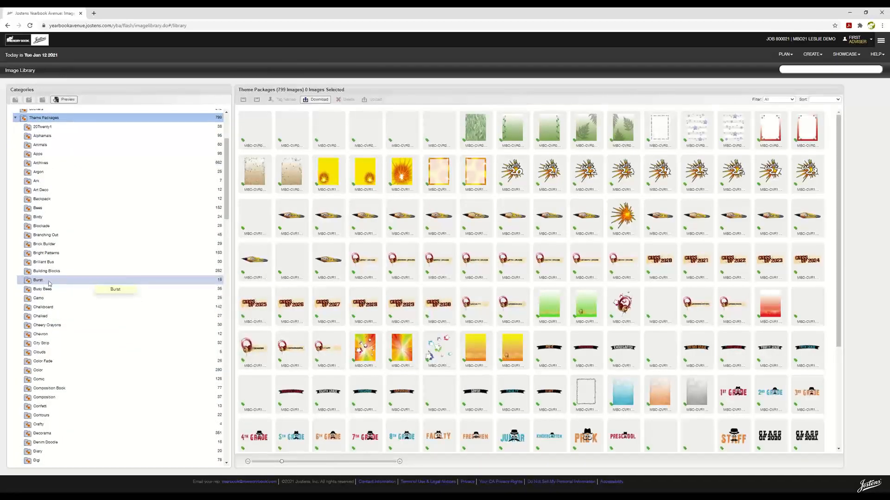
left_click(49, 283)
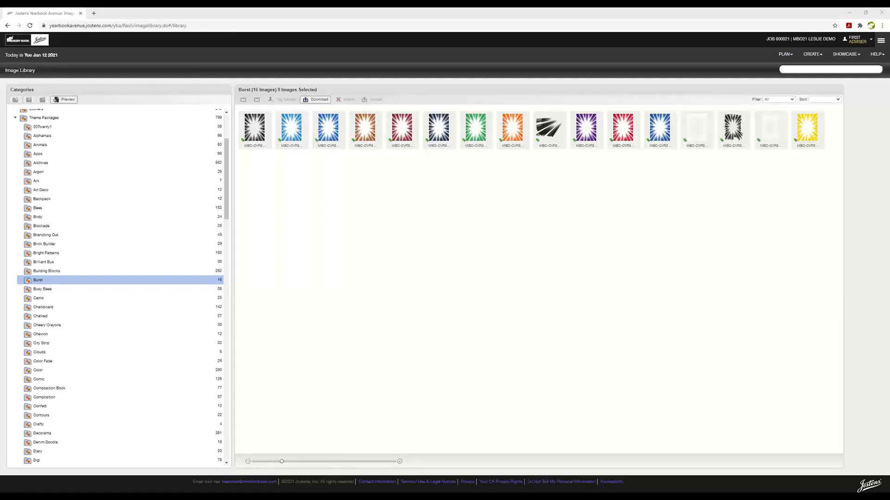
In a new tab, go to memorybook.com and open Covers > Free Standard Covers > Standard Cover Order Center
left_click(94, 14)
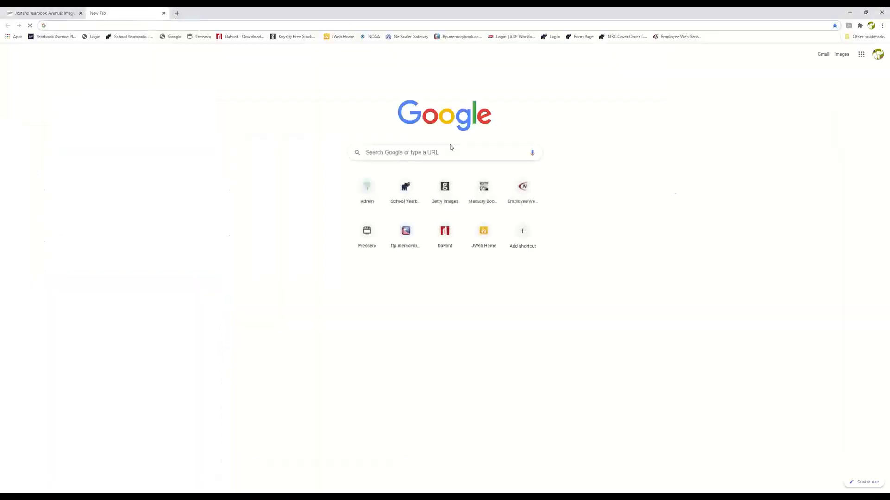
left_click(123, 40)
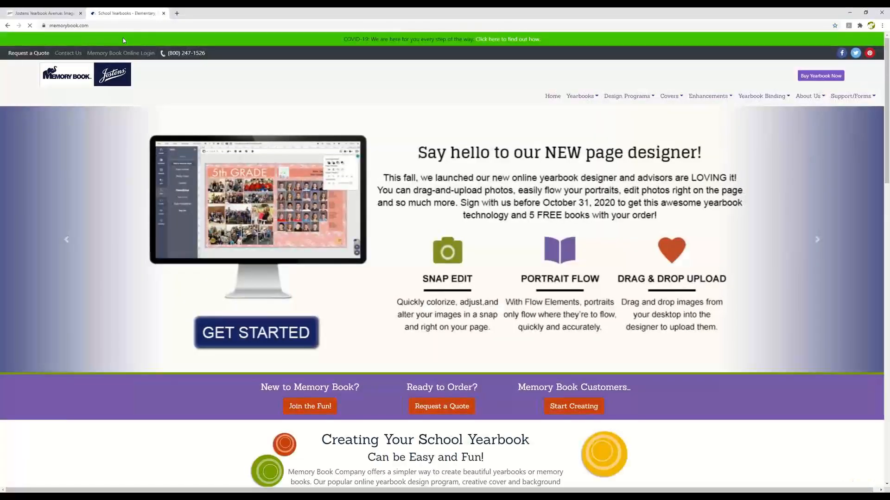
mouse_move(669, 97)
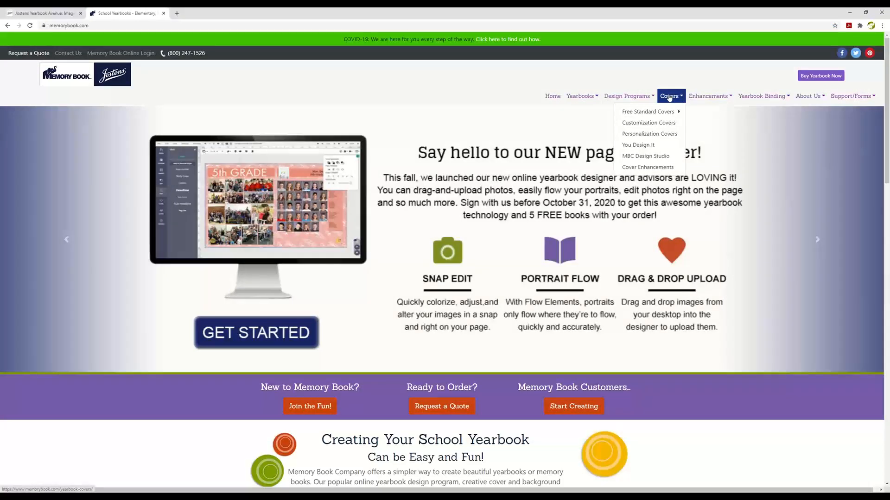
mouse_move(658, 112)
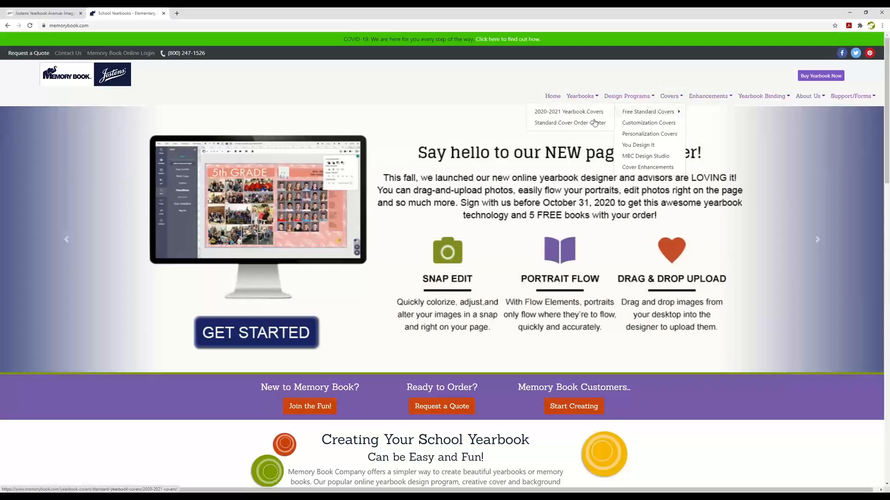
left_click(571, 127)
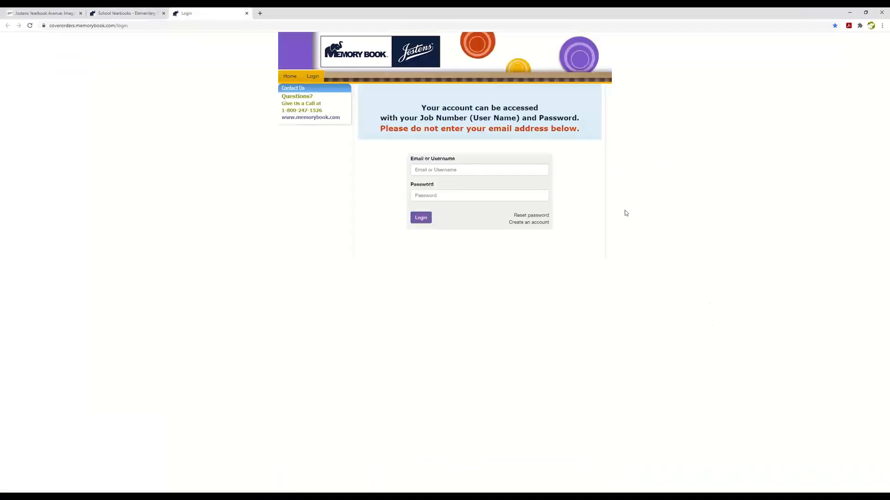
left_click(463, 168)
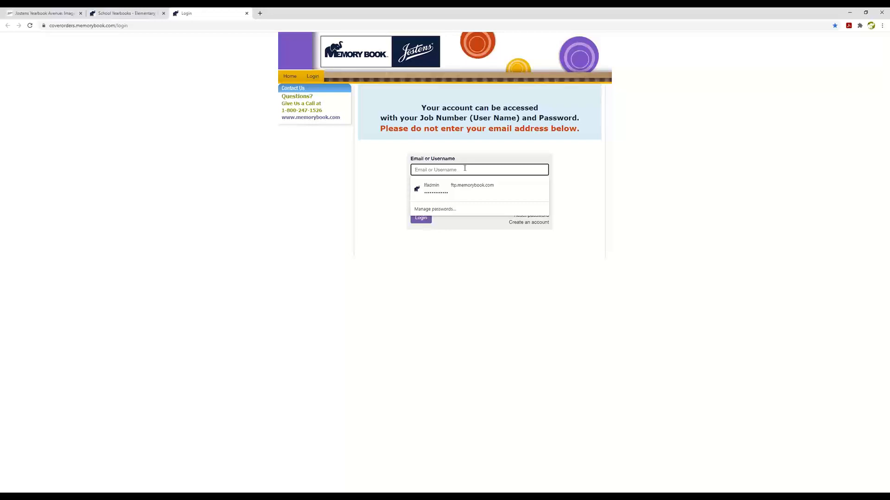
left_click(584, 177)
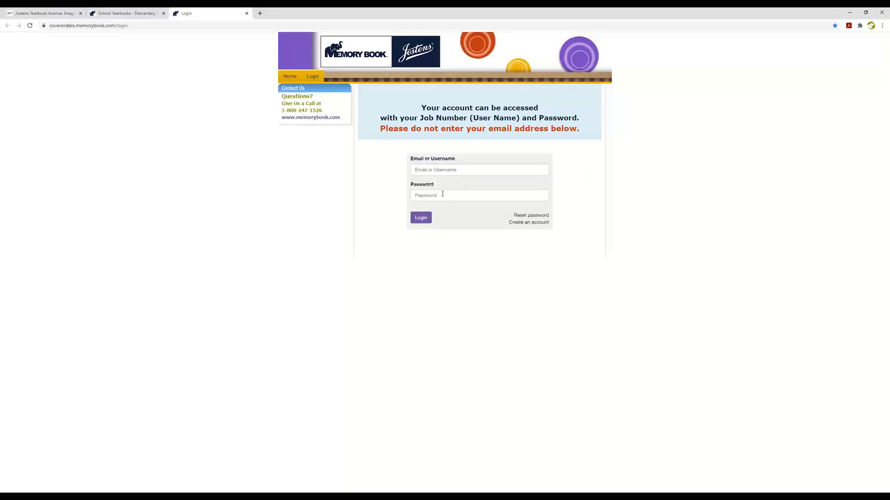